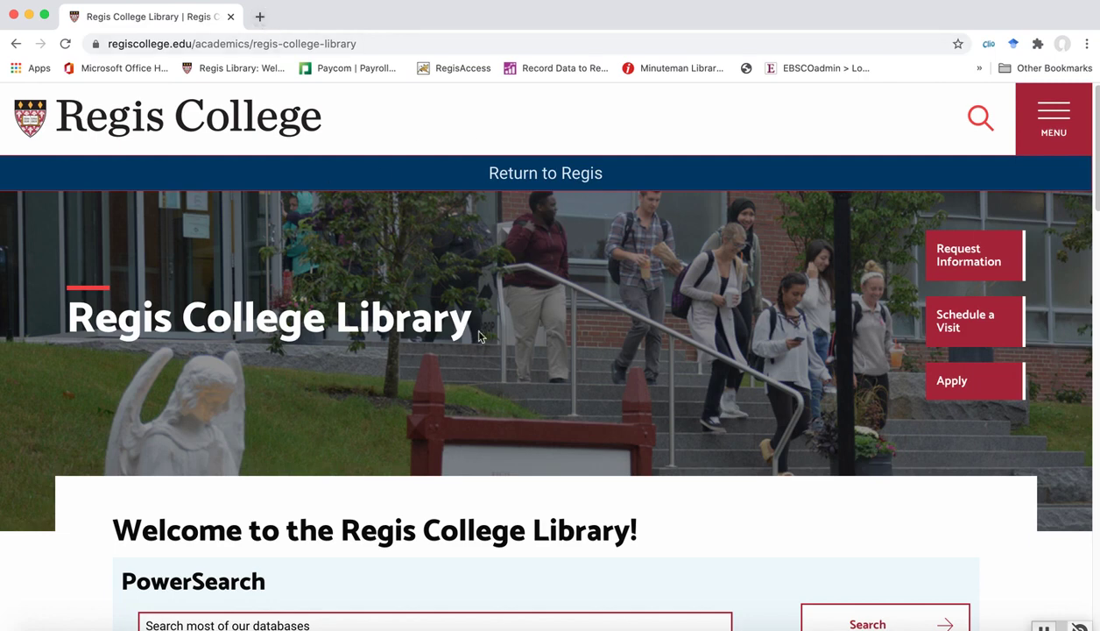
Step: Look through the college site's navigation menu for the Library entry under Academics, and close the menu again
{"action": "scroll", "coordinate": [492, 397], "scroll_direction": "down", "scroll_amount": 4}
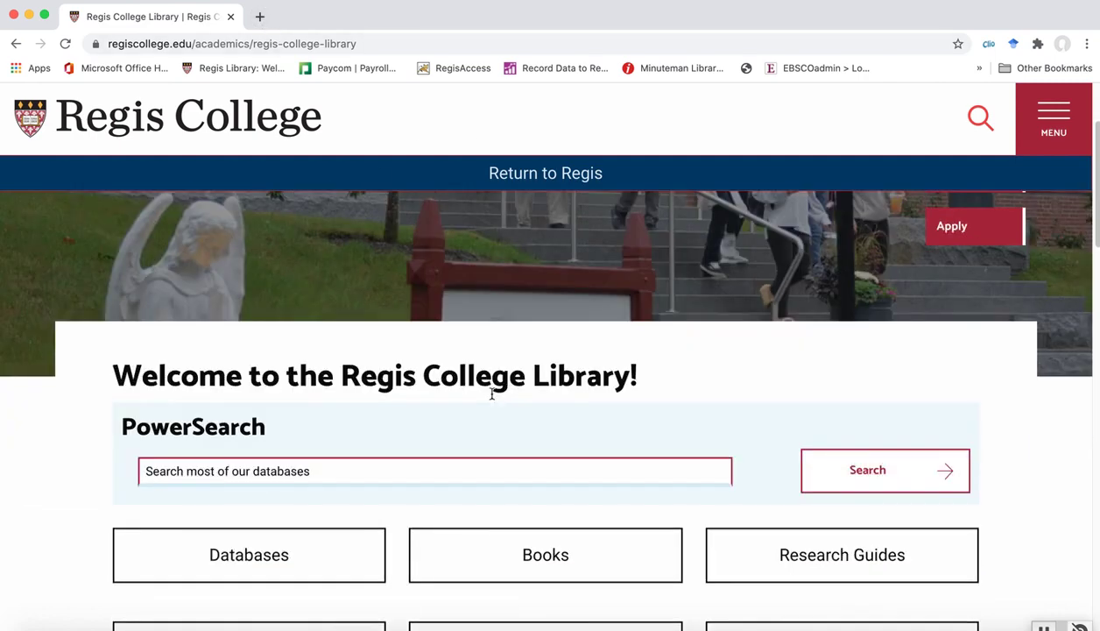
{"action": "scroll", "coordinate": [492, 398], "scroll_direction": "down", "scroll_amount": 1}
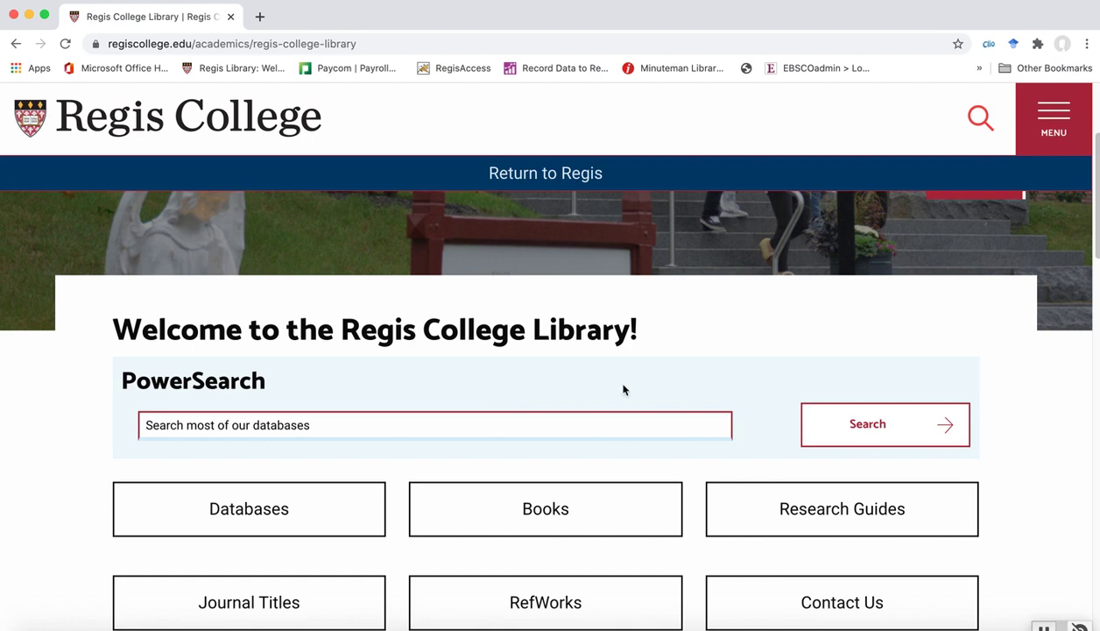
{"action": "left_click", "coordinate": [1062, 128]}
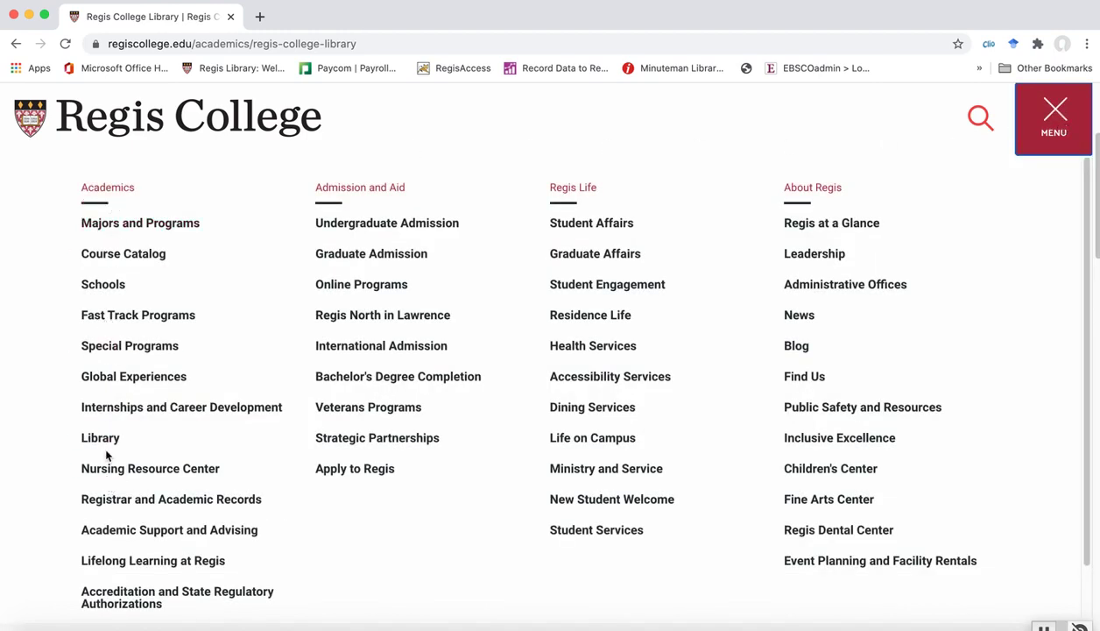
{"action": "left_click", "coordinate": [1034, 127]}
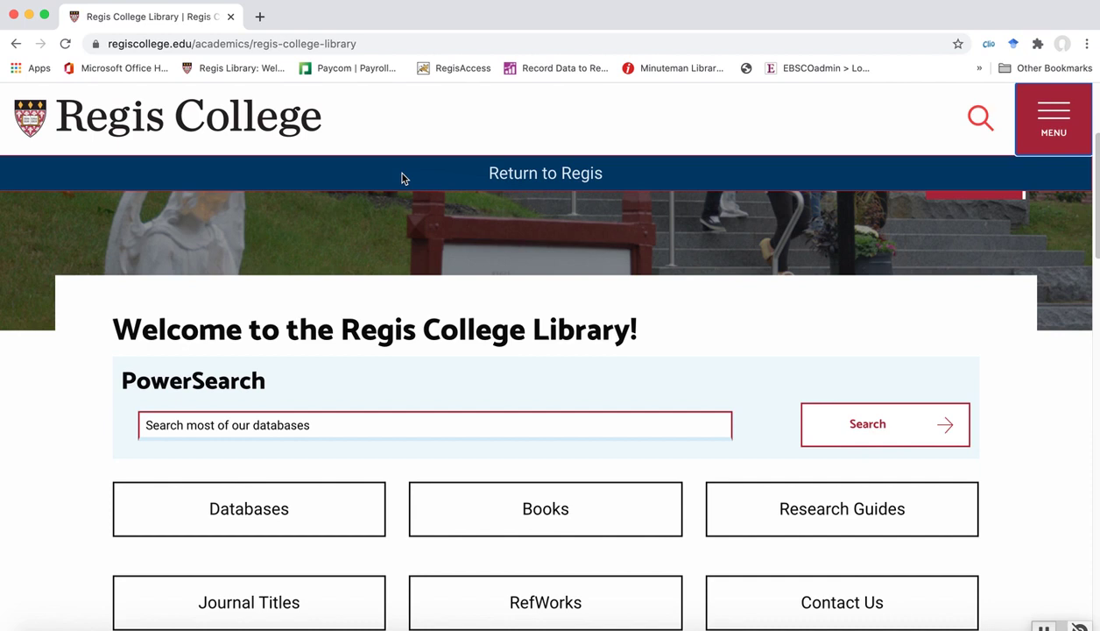
Step: Run a PowerSearch for "nursing leadership" from the library home page
{"action": "scroll", "coordinate": [405, 315], "scroll_direction": "down", "scroll_amount": 1}
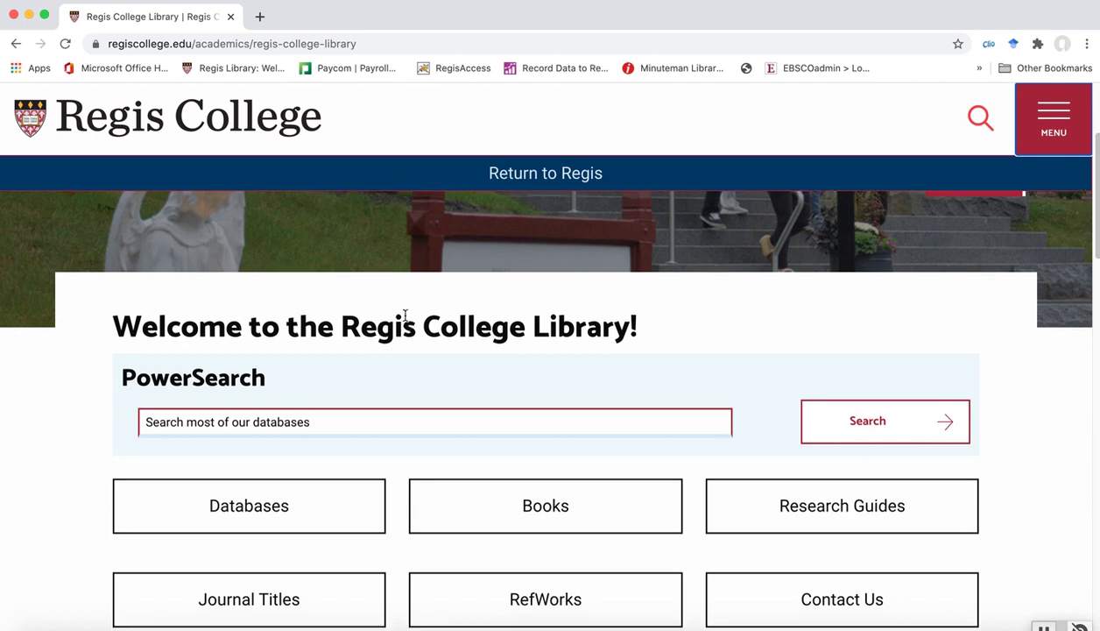
{"action": "scroll", "coordinate": [404, 315], "scroll_direction": "down", "scroll_amount": 3}
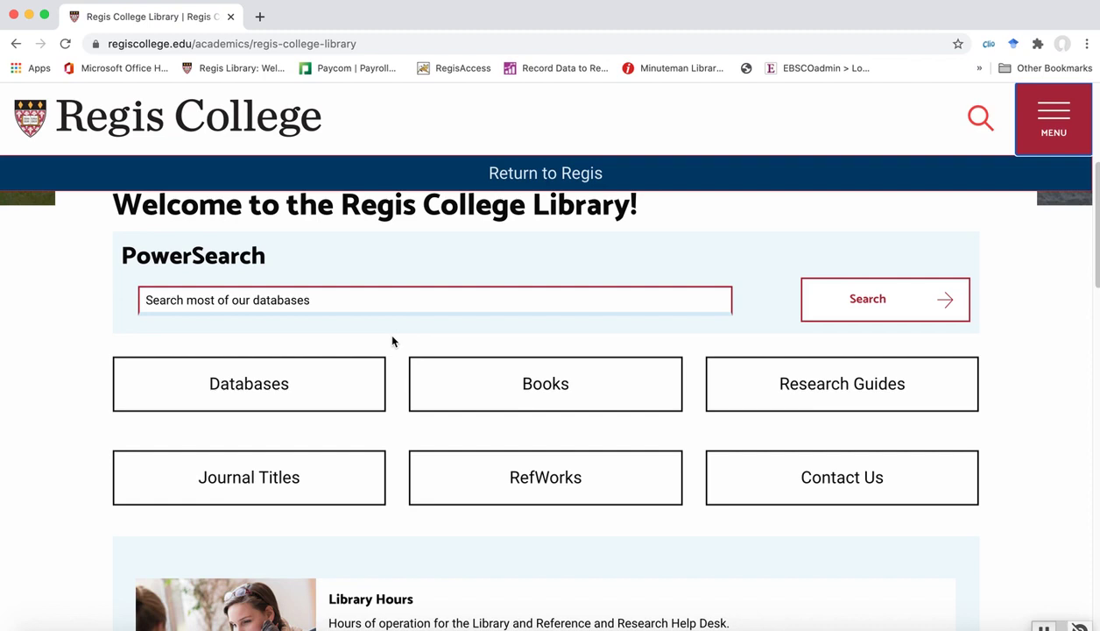
{"action": "left_click", "coordinate": [162, 296]}
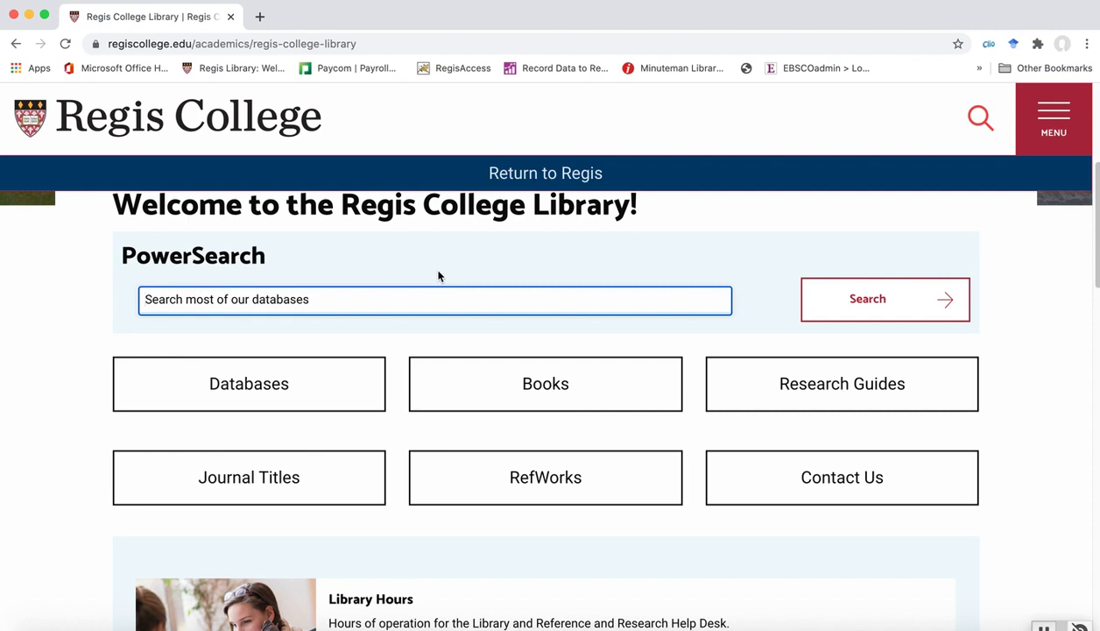
{"action": "type", "text": "nur"}
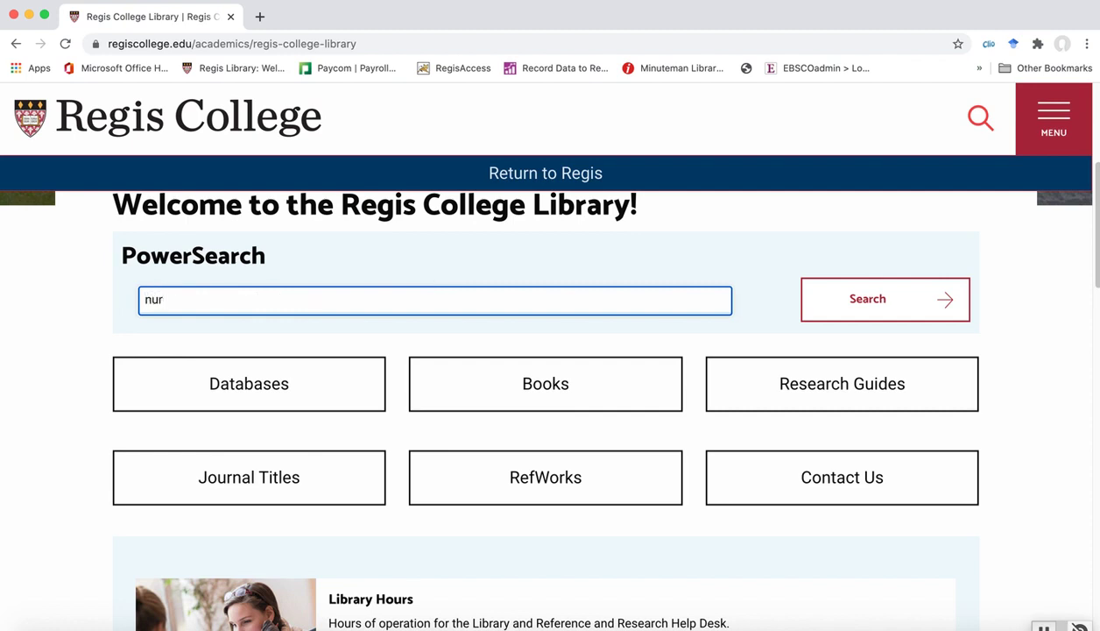
{"action": "type", "text": "sing leadership"}
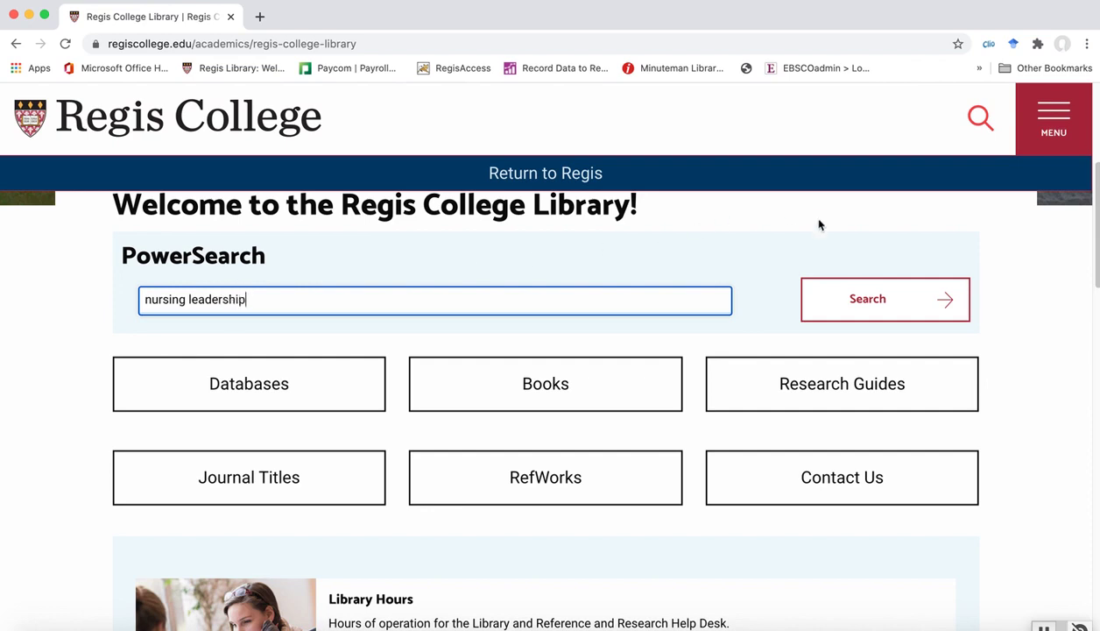
{"action": "left_click", "coordinate": [877, 308]}
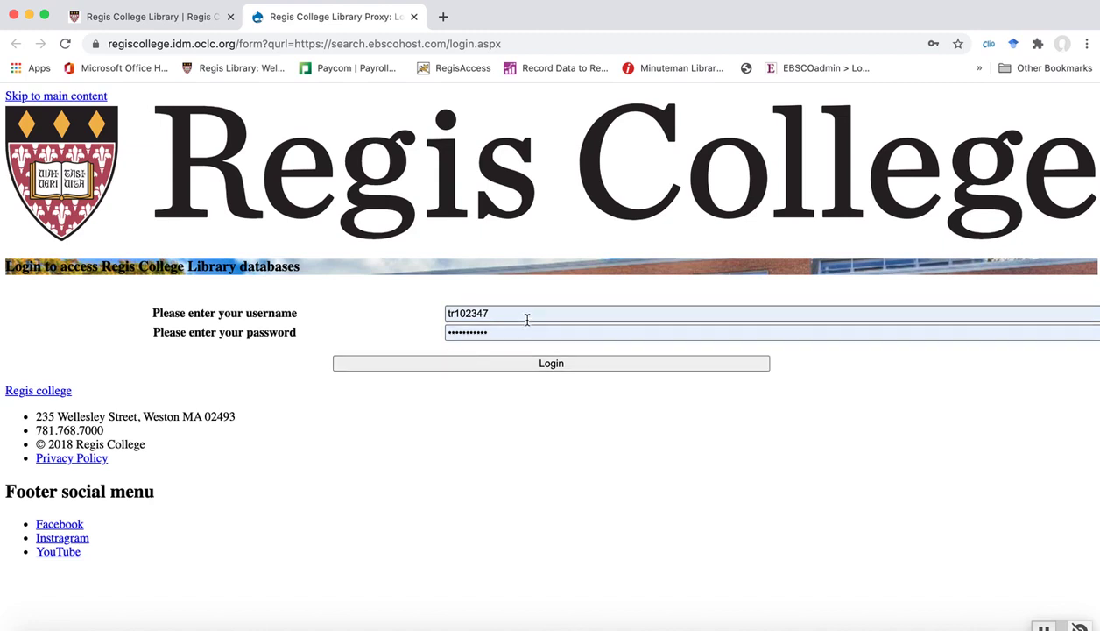
Step: Log in to the library databases with the username and password already filled in
{"action": "left_click_drag", "start_coordinate": [495, 312], "coordinate": [442, 317]}
{"action": "left_click", "coordinate": [442, 317]}
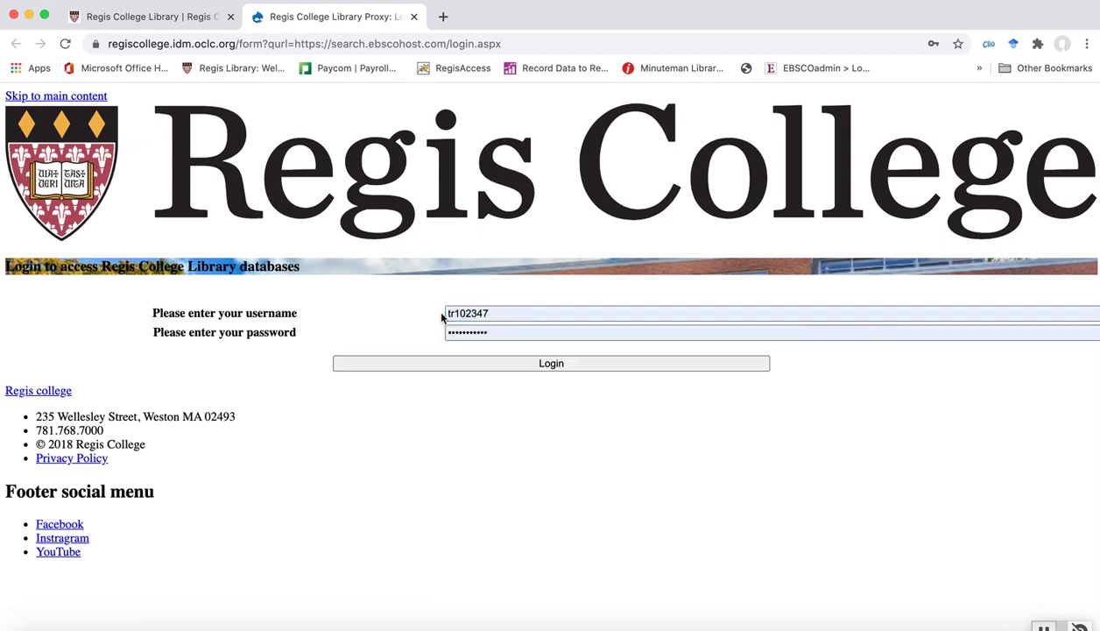
{"action": "left_click", "coordinate": [504, 366]}
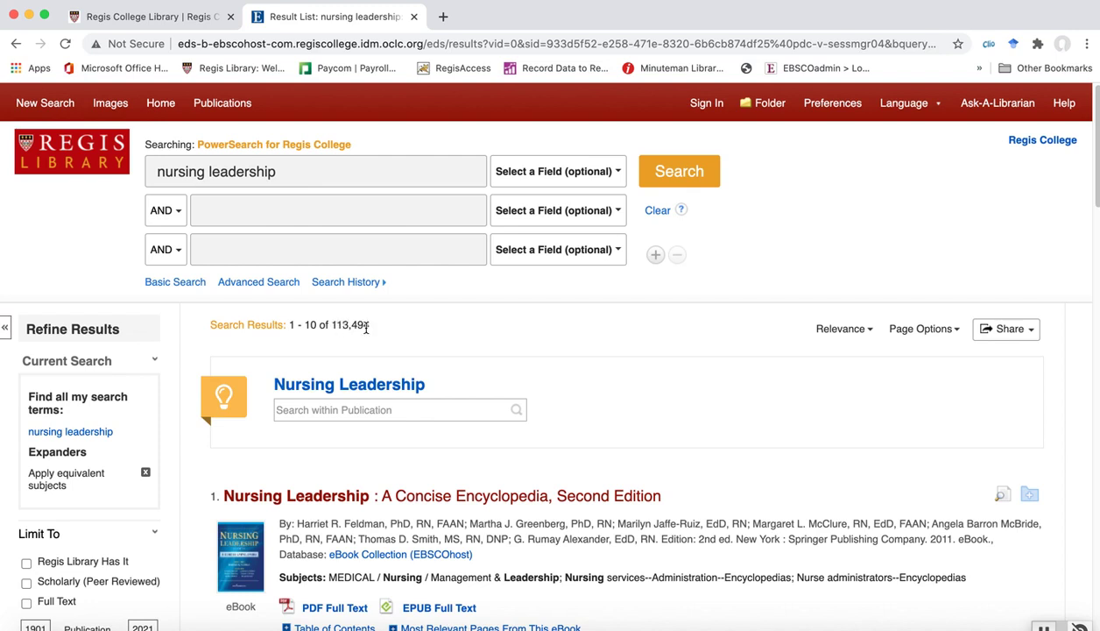
Step: Add "styles" as a second search term combined with AND, and rerun the search
{"action": "scroll", "coordinate": [653, 366], "scroll_direction": "down", "scroll_amount": 1}
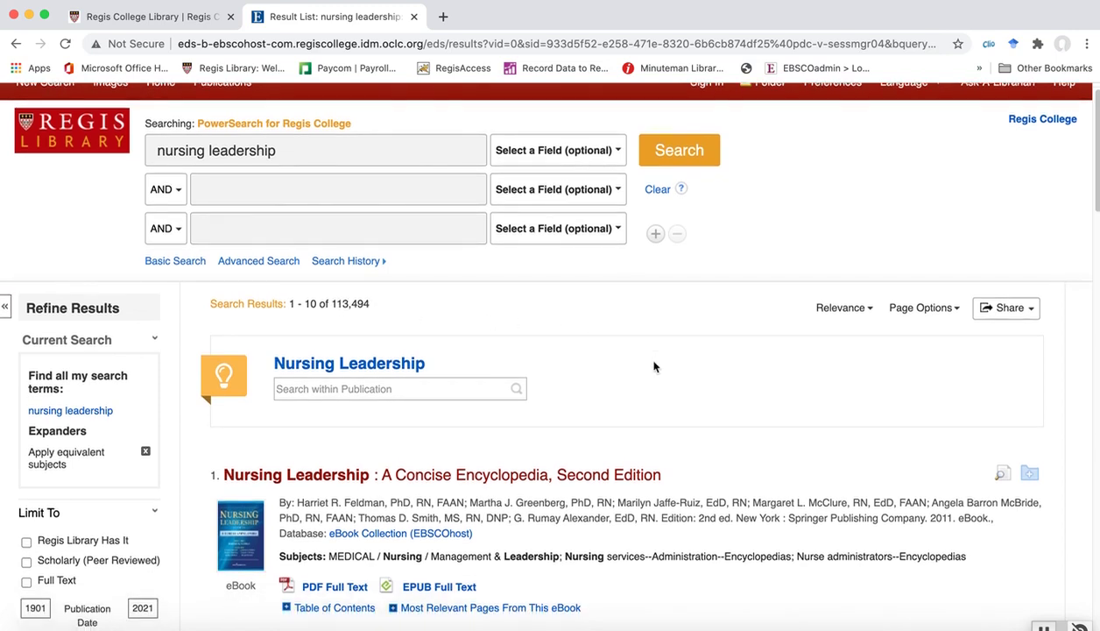
{"action": "scroll", "coordinate": [653, 367], "scroll_direction": "up", "scroll_amount": 1}
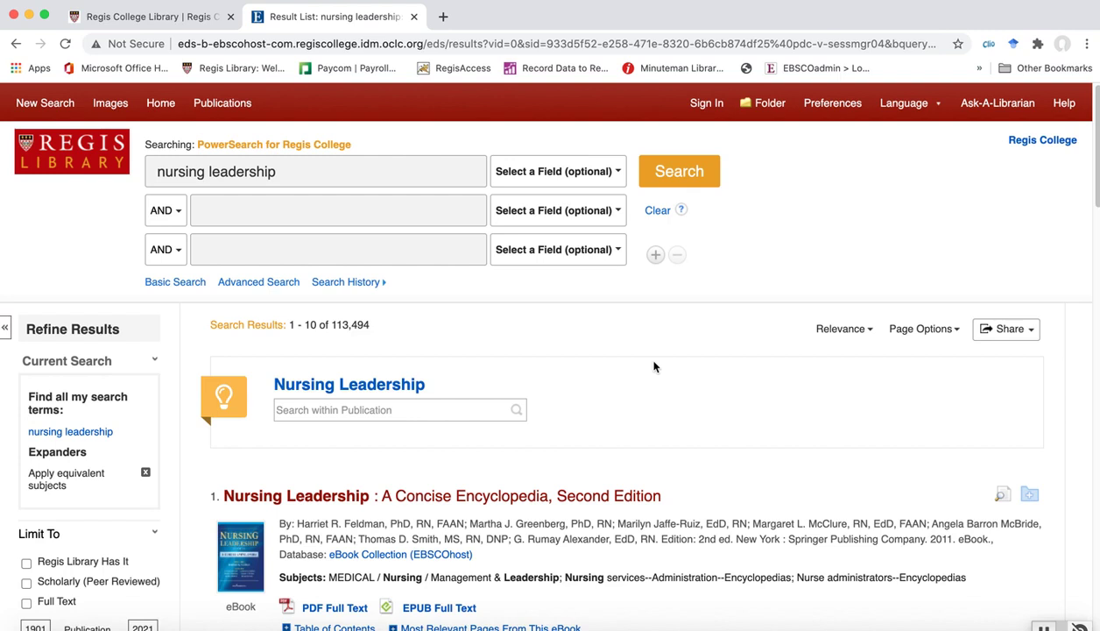
{"action": "left_click", "coordinate": [383, 205]}
{"action": "type", "text": "styles"}
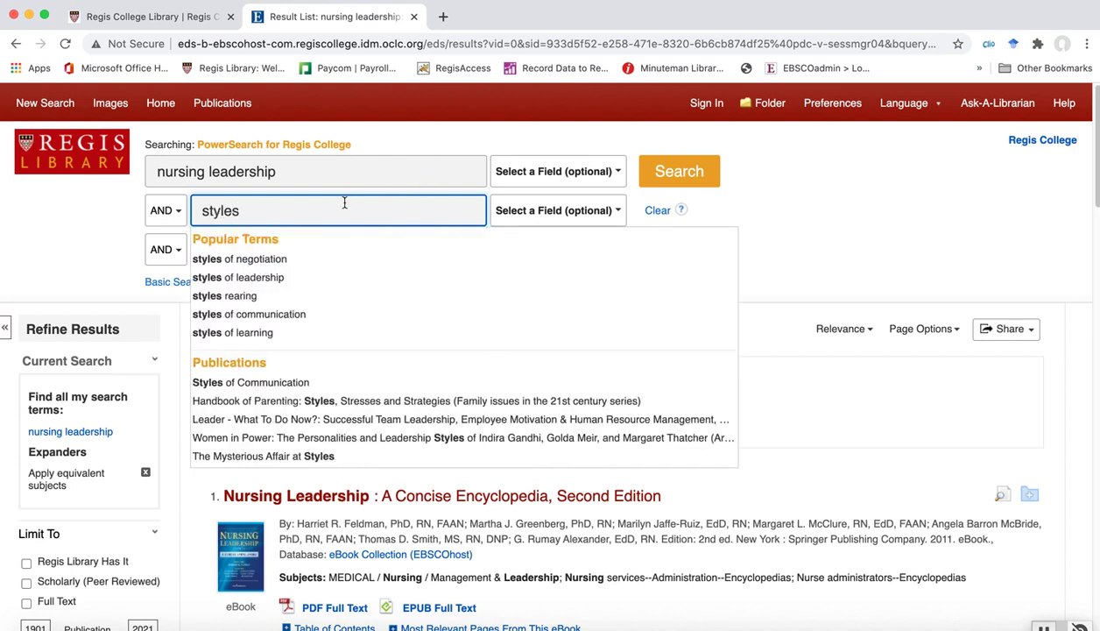
{"action": "left_click", "coordinate": [93, 198]}
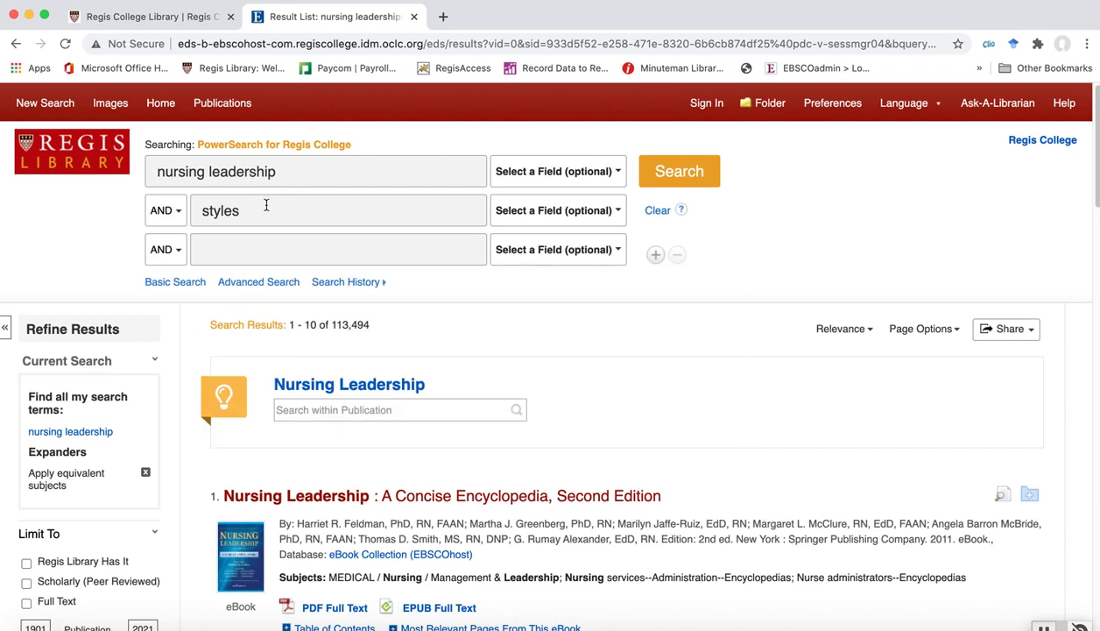
{"action": "left_click", "coordinate": [676, 184]}
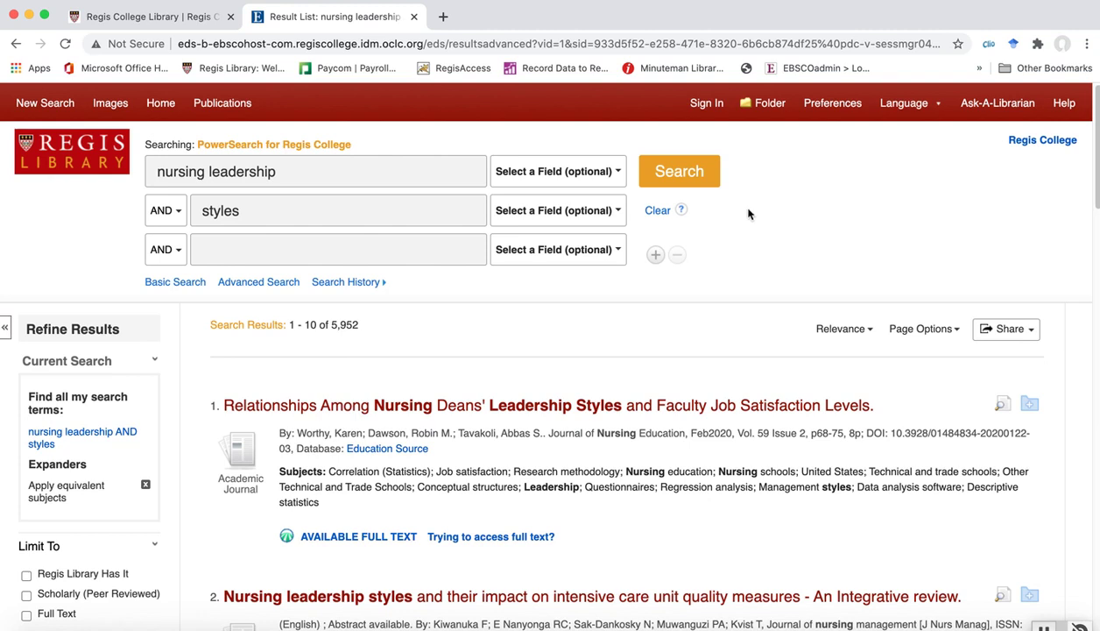
{"action": "left_click", "coordinate": [317, 175]}
{"action": "type", "text": "or"}
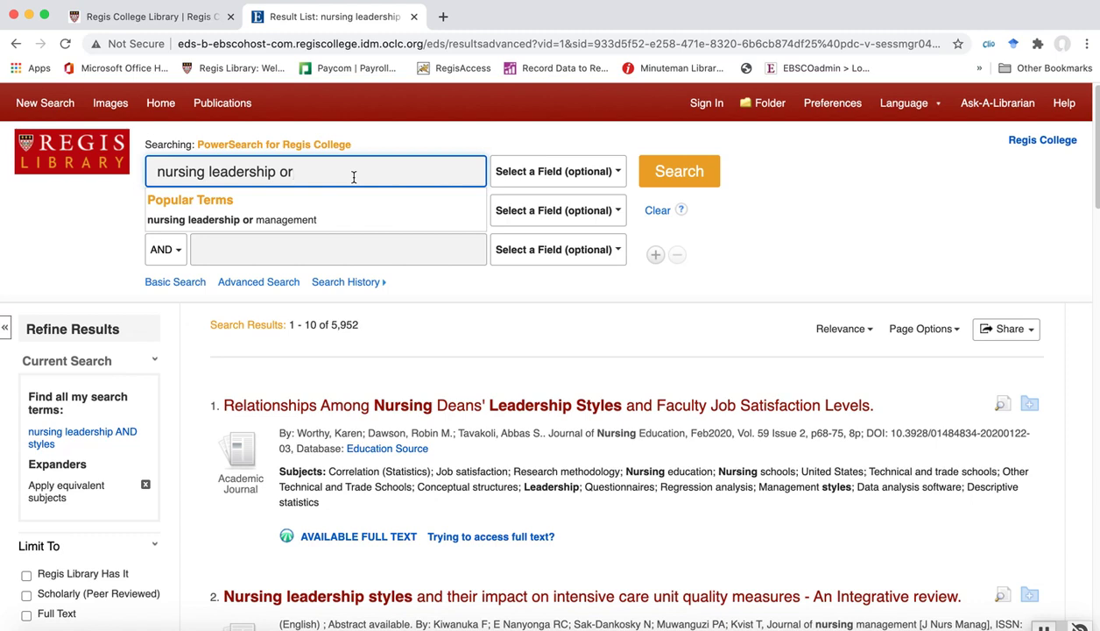
{"action": "key", "text": "BackSpace"}
{"action": "key", "text": "BackSpace"}
{"action": "key", "text": "BackSpace"}
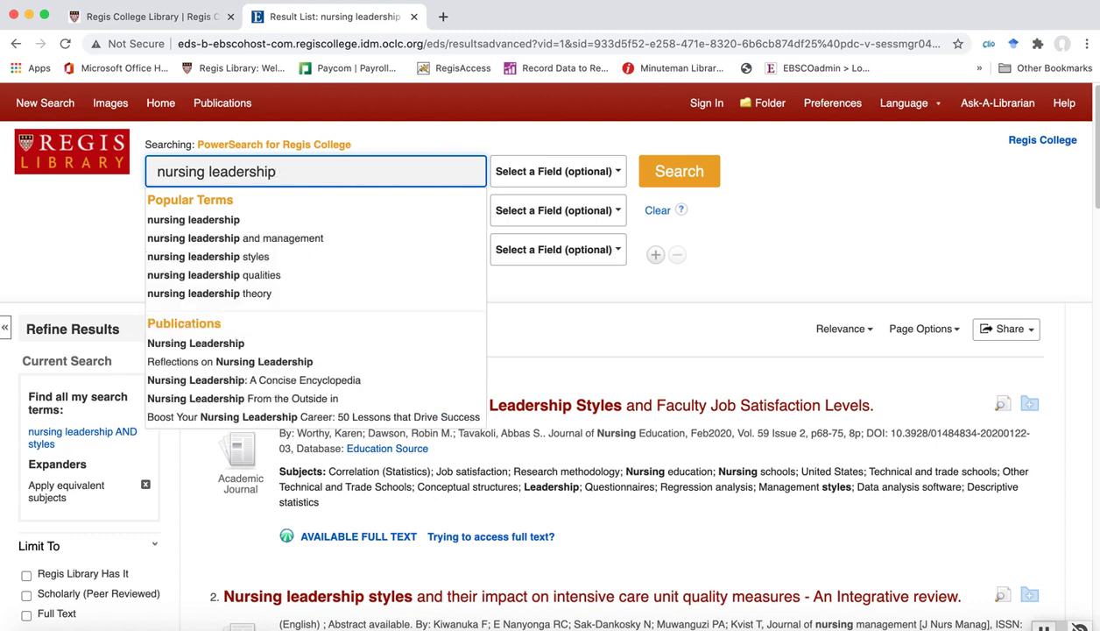
{"action": "left_click", "coordinate": [75, 238]}
{"action": "left_click", "coordinate": [325, 212]}
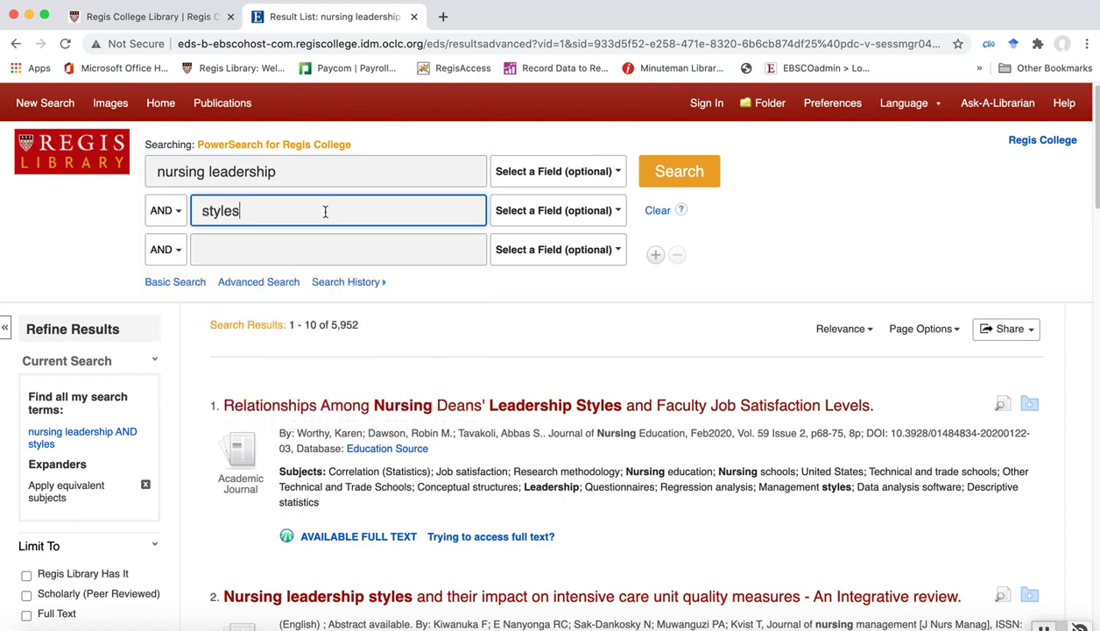
{"action": "type", "text": "or"}
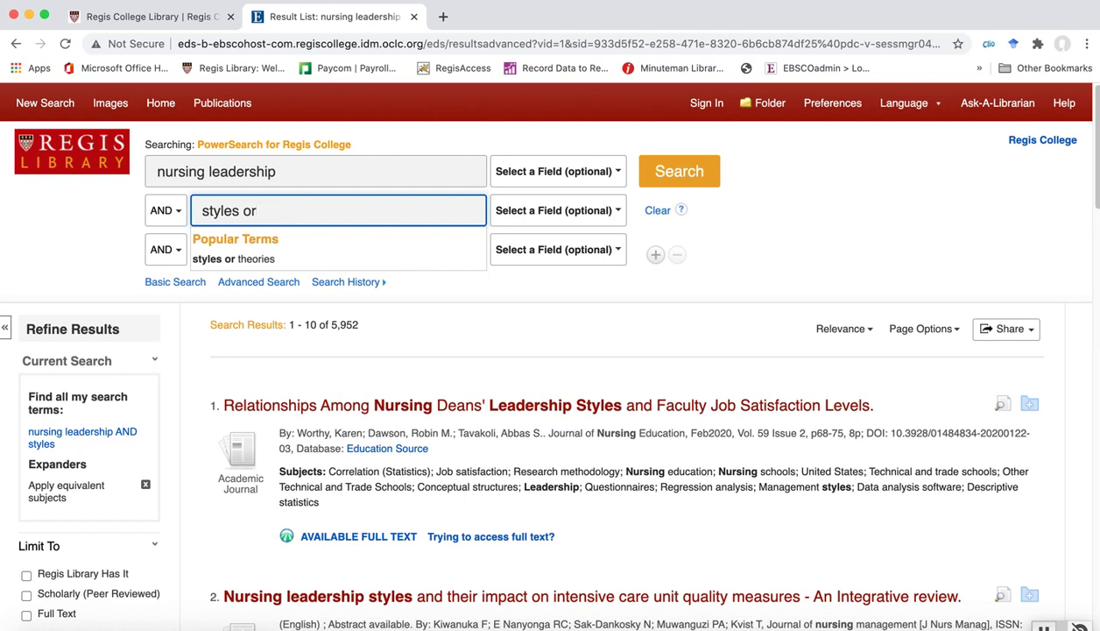
{"action": "key", "text": "BackSpace"}
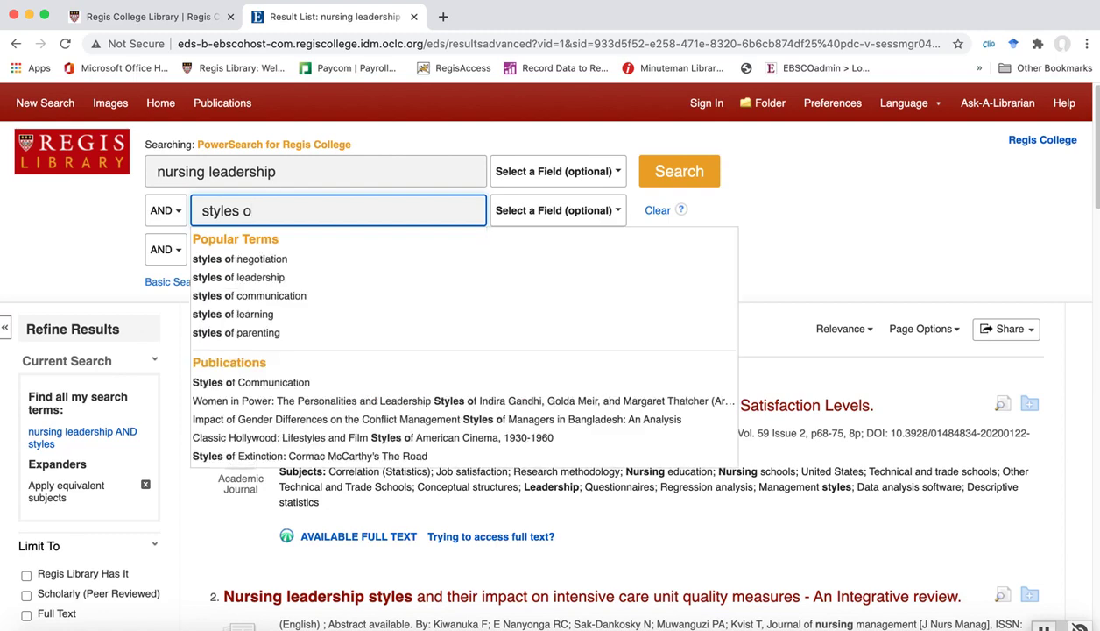
{"action": "key", "text": "BackSpace"}
{"action": "key", "text": "BackSpace"}
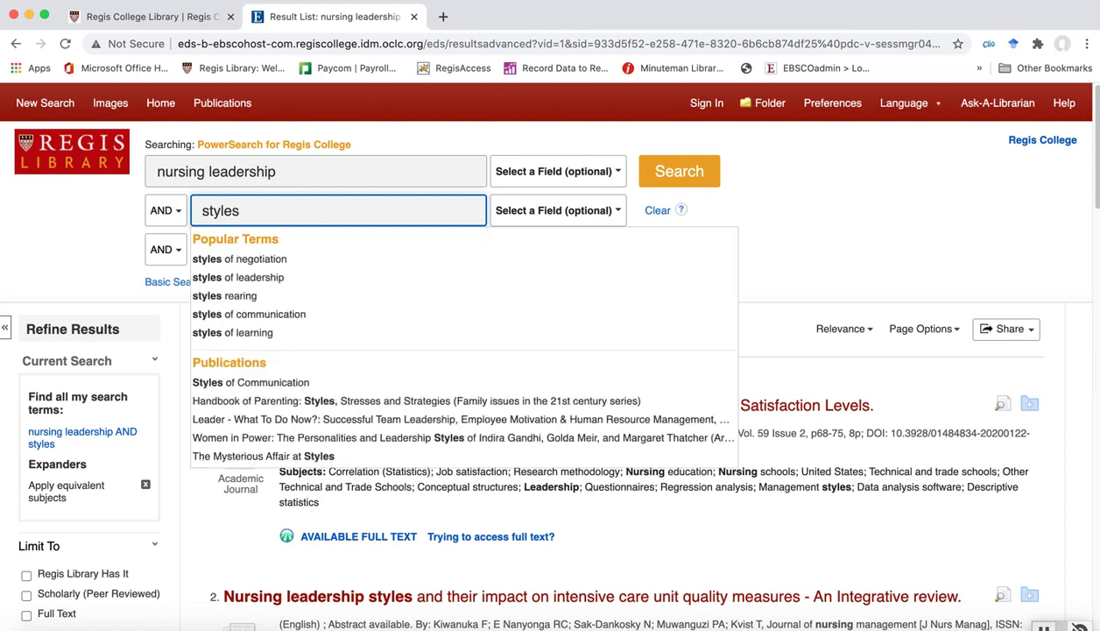
{"action": "left_click", "coordinate": [50, 246]}
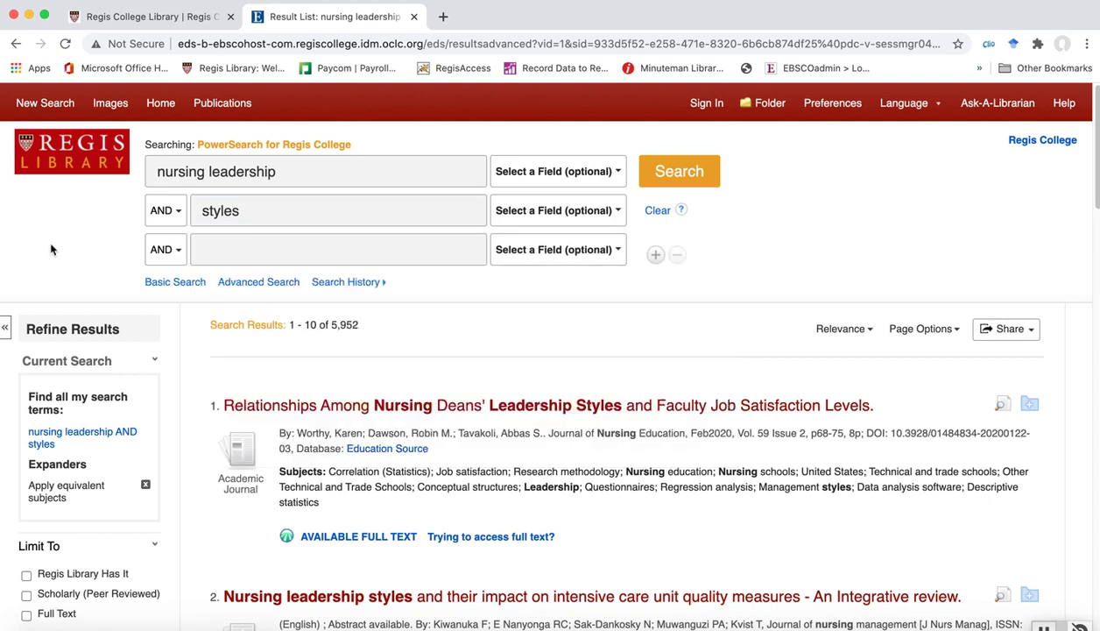
Step: Extend the second search term to "styles or traits" and rerun the search
{"action": "left_click", "coordinate": [303, 212]}
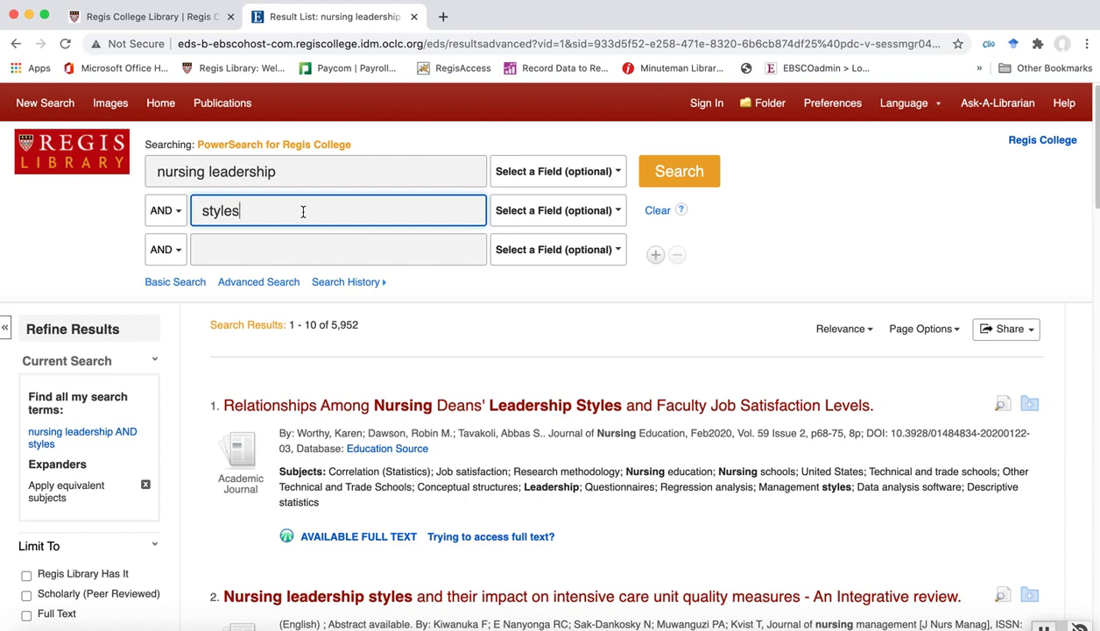
{"action": "type", "text": "or traits"}
{"action": "left_click", "coordinate": [359, 163]}
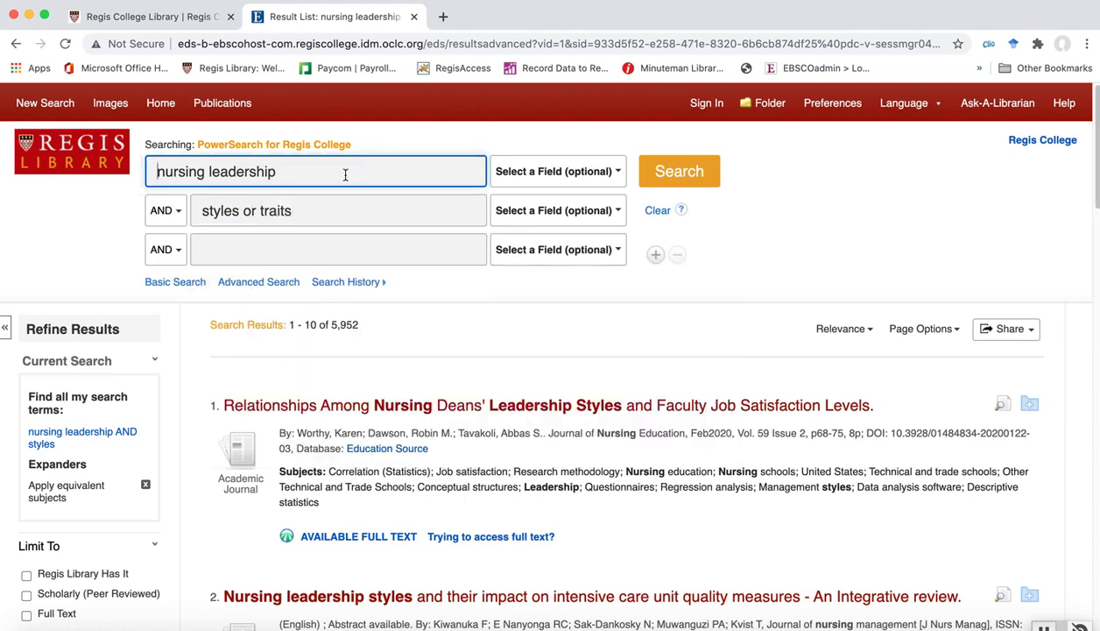
{"action": "left_click", "coordinate": [706, 182]}
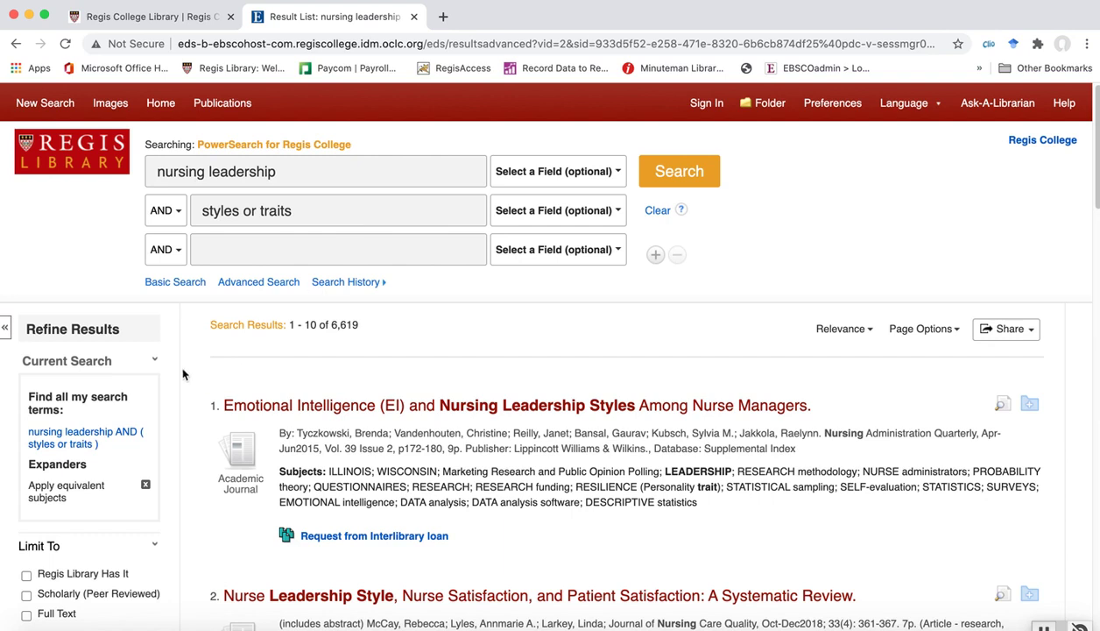
Step: Limit the search results to Scholarly (Peer Reviewed) sources
{"action": "left_click", "coordinate": [233, 253]}
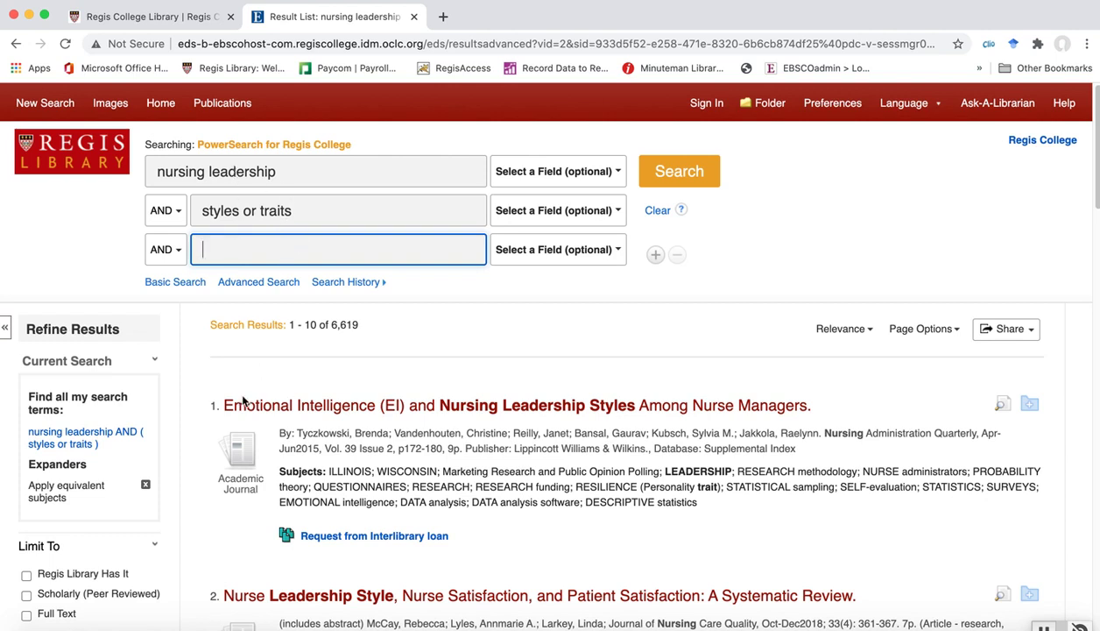
{"action": "scroll", "coordinate": [194, 414], "scroll_direction": "down", "scroll_amount": 2}
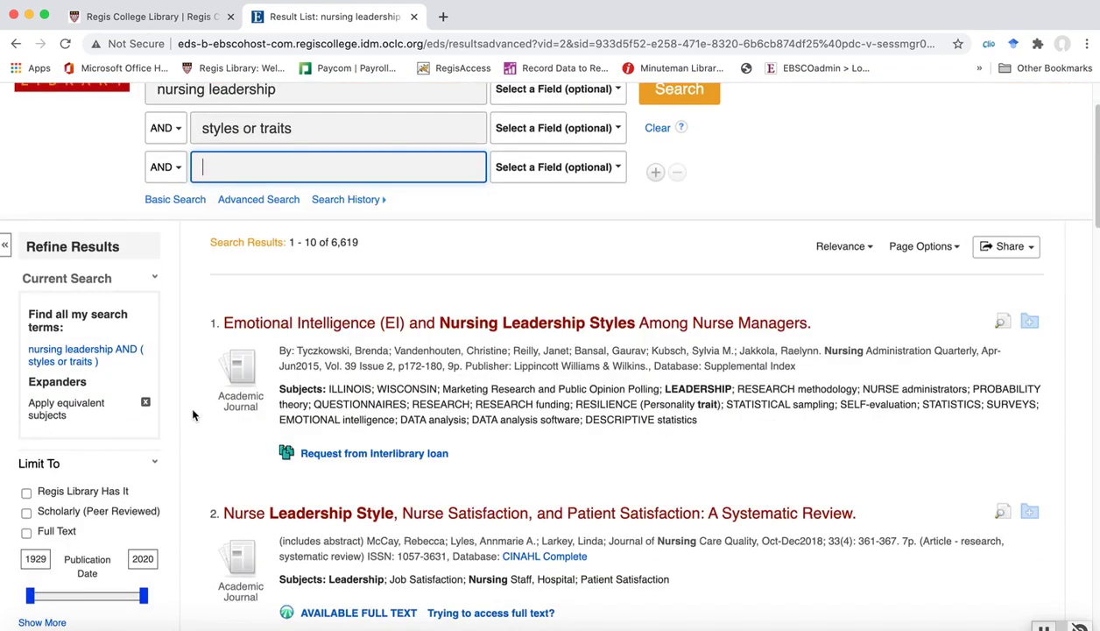
{"action": "scroll", "coordinate": [193, 414], "scroll_direction": "down", "scroll_amount": 2}
{"action": "scroll", "coordinate": [194, 414], "scroll_direction": "down", "scroll_amount": 1}
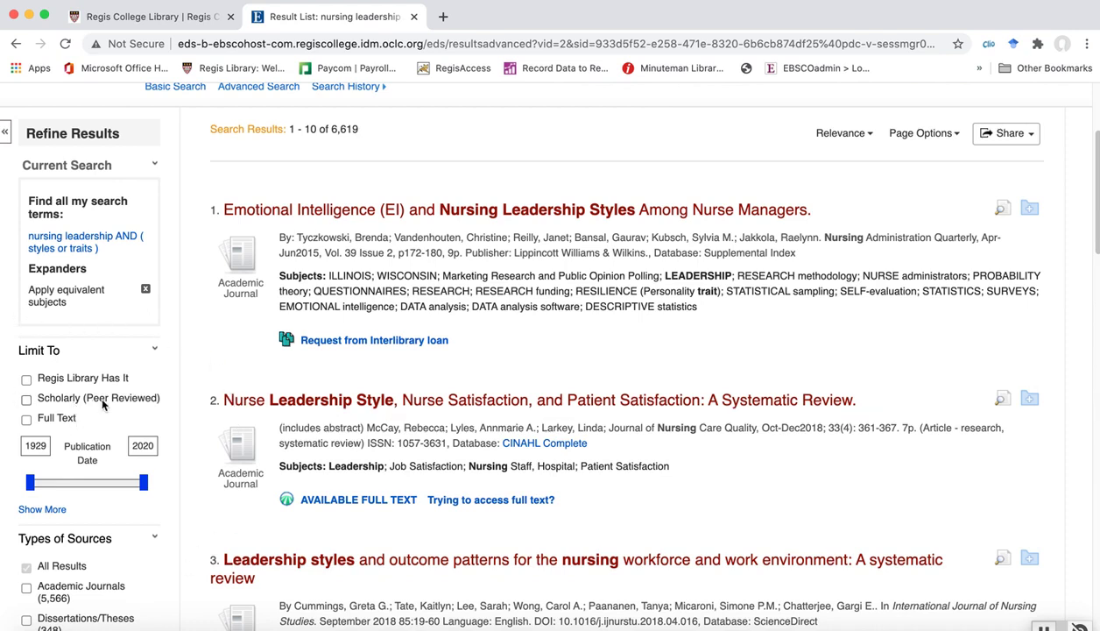
{"action": "left_click", "coordinate": [27, 401]}
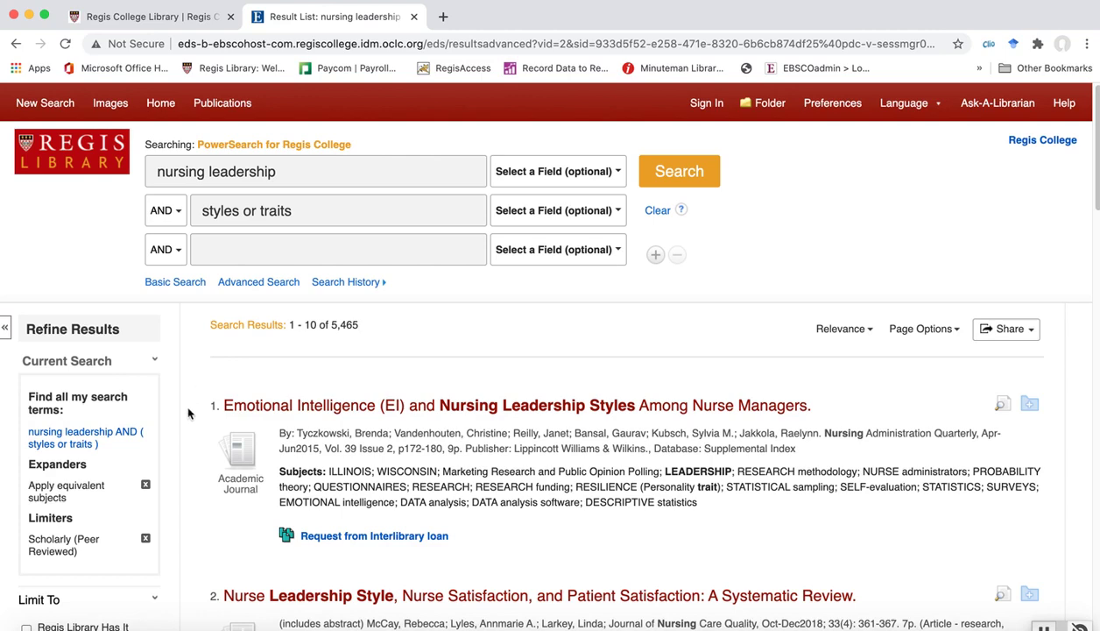
Step: Set the start year of the publication date range to 2015 and apply it to the results
{"action": "scroll", "coordinate": [186, 410], "scroll_direction": "down", "scroll_amount": 2}
{"action": "scroll", "coordinate": [187, 410], "scroll_direction": "down", "scroll_amount": 4}
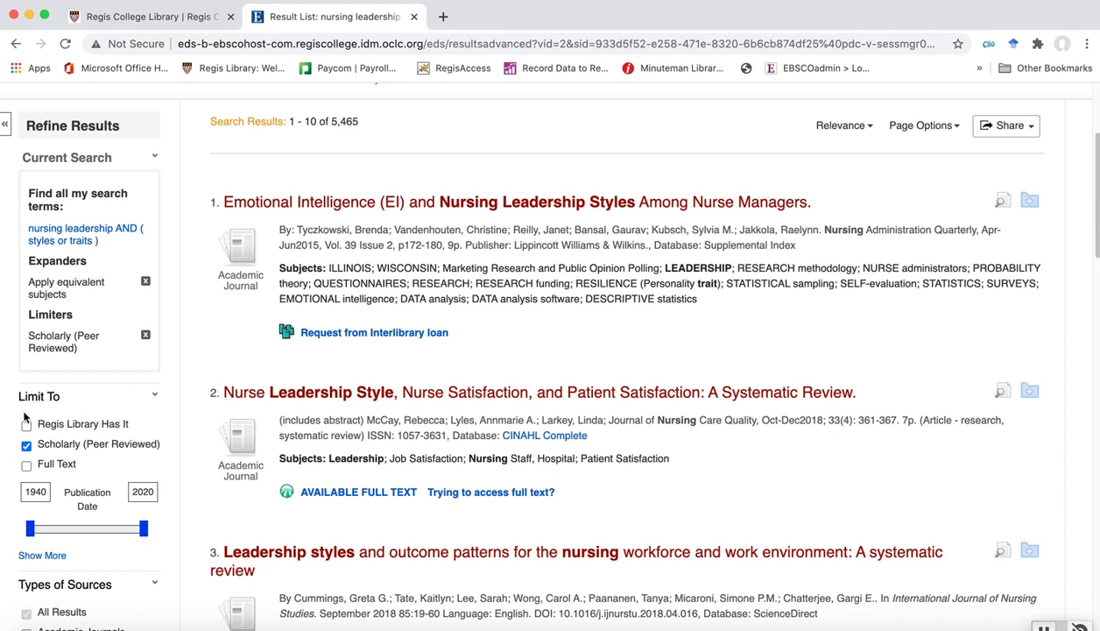
{"action": "left_click", "coordinate": [35, 492]}
{"action": "double_click", "coordinate": [35, 491]}
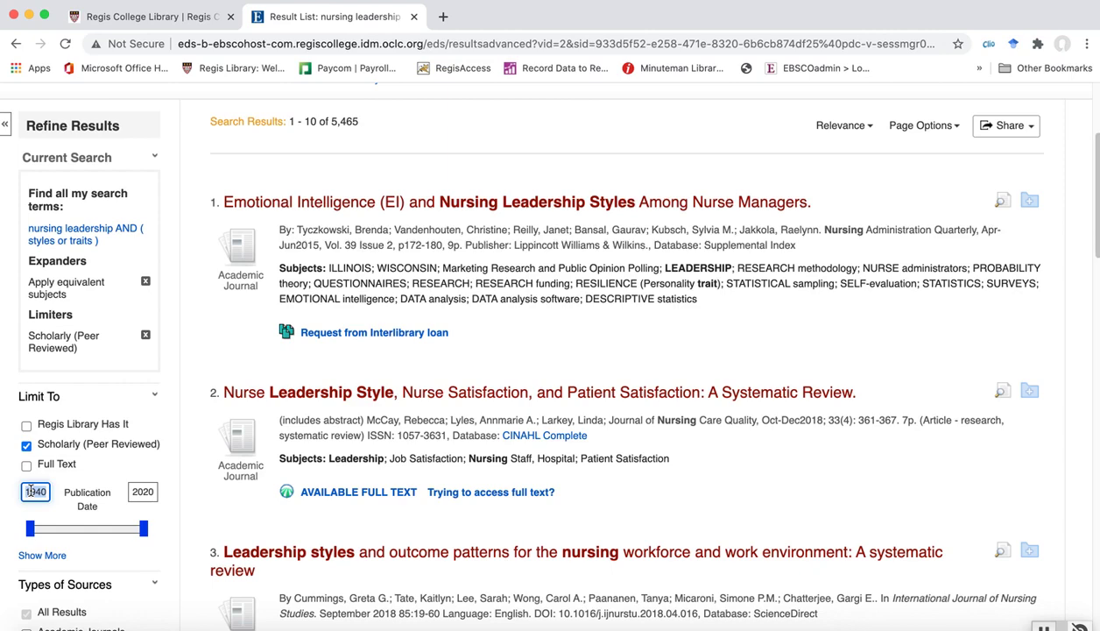
{"action": "type", "text": "2015"}
{"action": "key", "text": "Return"}
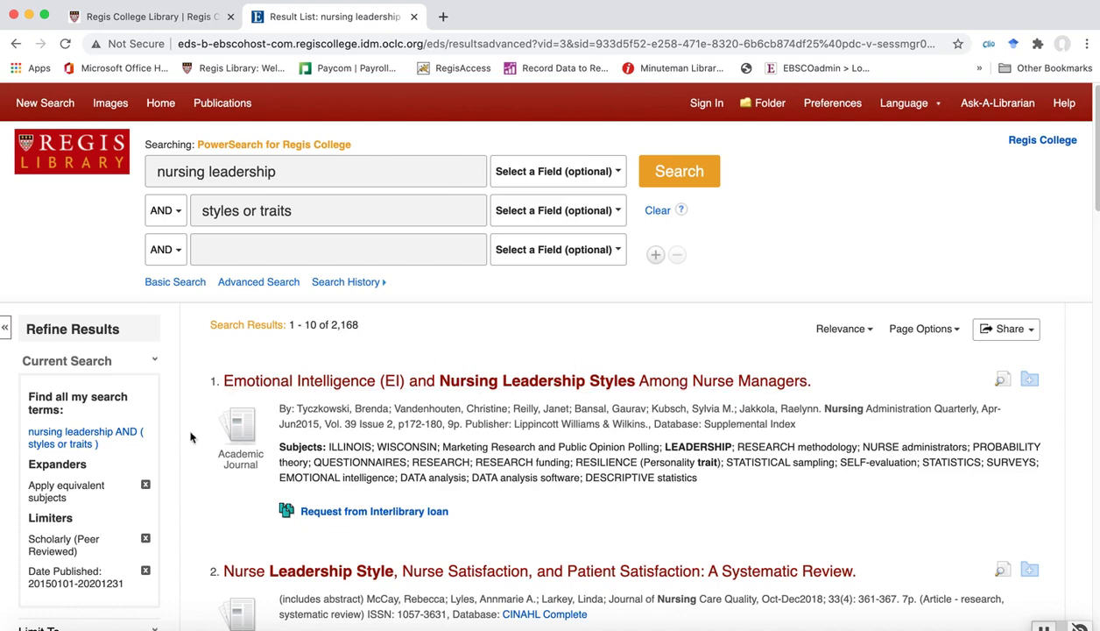
{"action": "scroll", "coordinate": [204, 416], "scroll_direction": "down", "scroll_amount": 5}
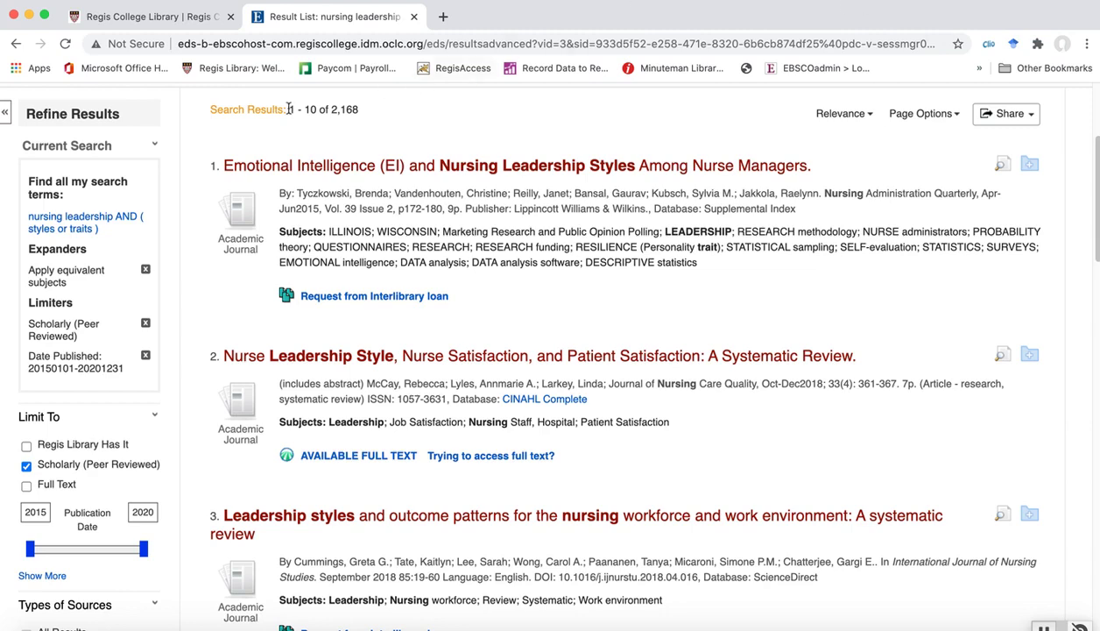
{"action": "left_click_drag", "start_coordinate": [211, 110], "coordinate": [363, 111]}
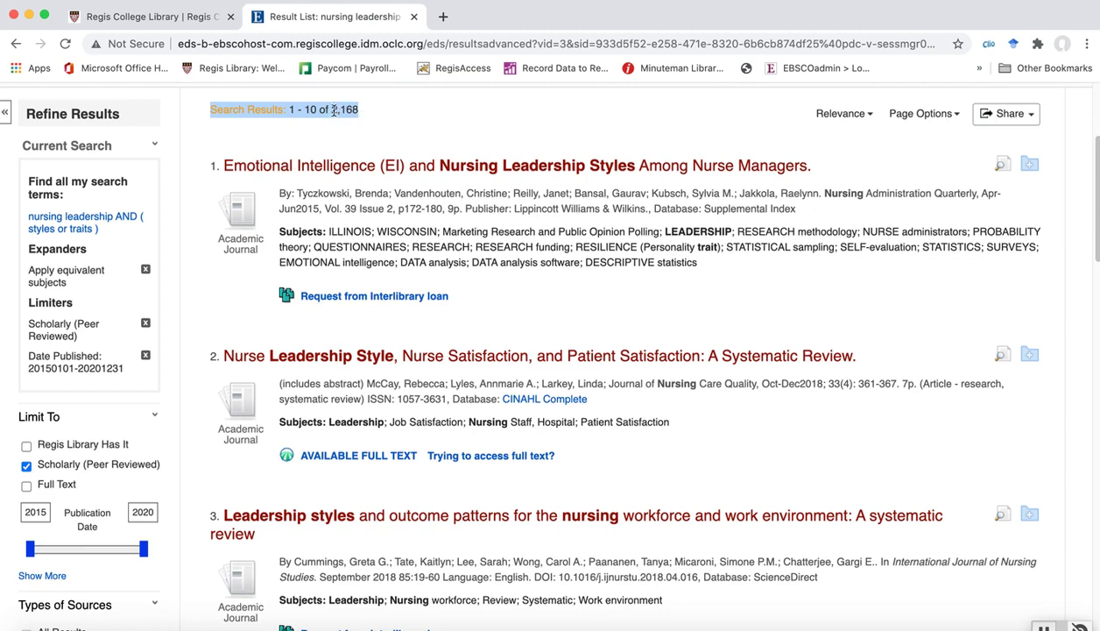
{"action": "left_click", "coordinate": [329, 110]}
{"action": "left_click_drag", "start_coordinate": [334, 110], "coordinate": [360, 114]}
{"action": "left_click", "coordinate": [360, 114]}
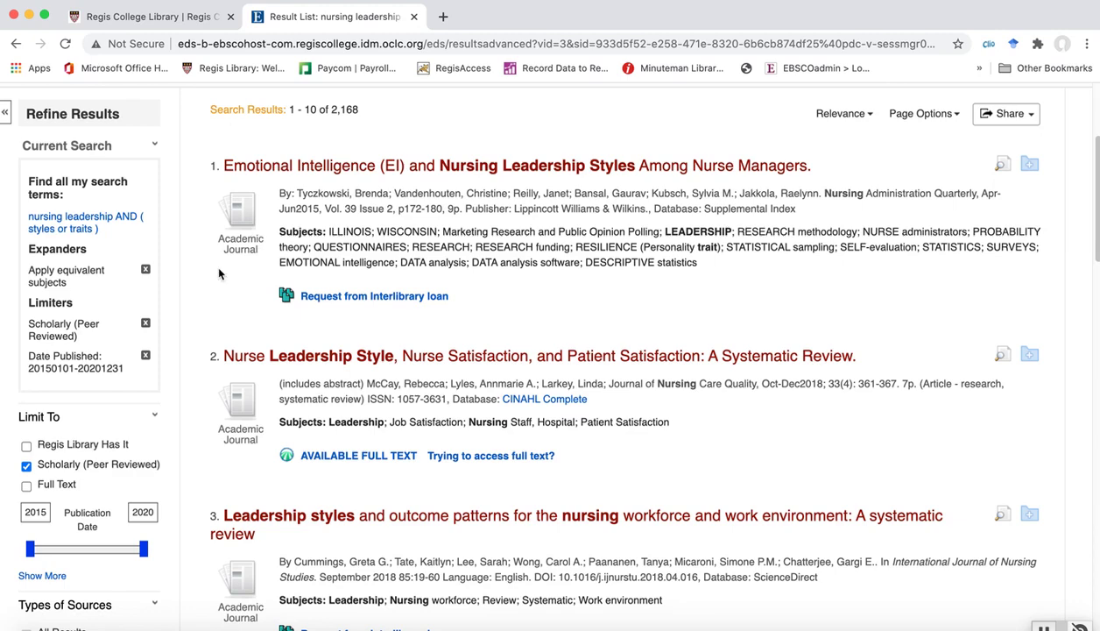
Step: Limit the results to items the Regis Library has and look over the top articles
{"action": "left_click", "coordinate": [26, 447]}
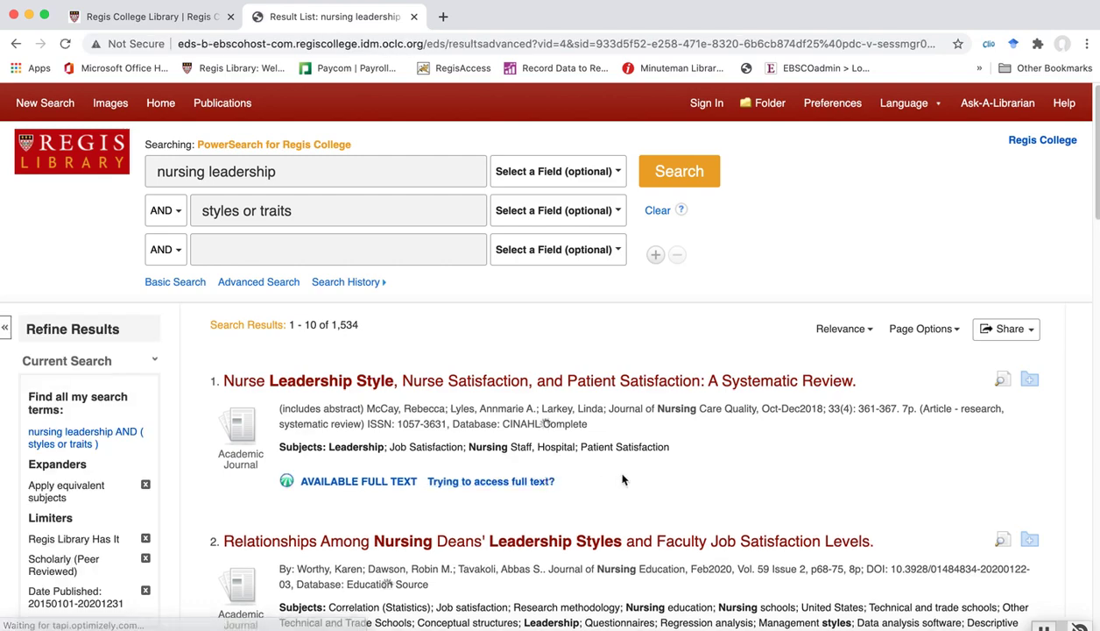
{"action": "scroll", "coordinate": [623, 479], "scroll_direction": "down", "scroll_amount": 5}
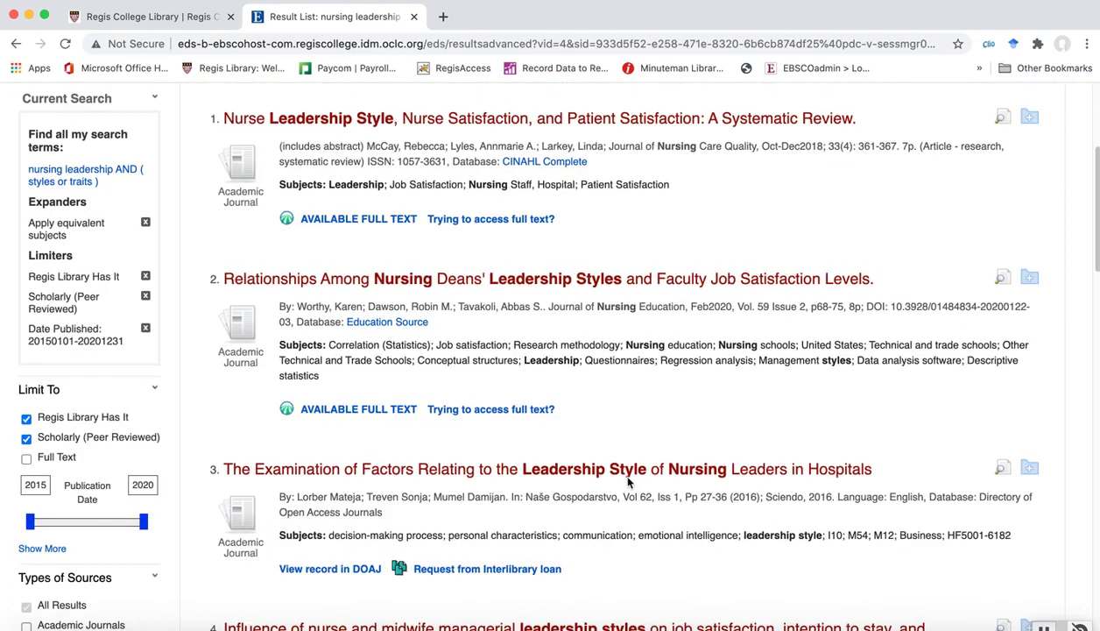
{"action": "scroll", "coordinate": [627, 480], "scroll_direction": "down", "scroll_amount": 2}
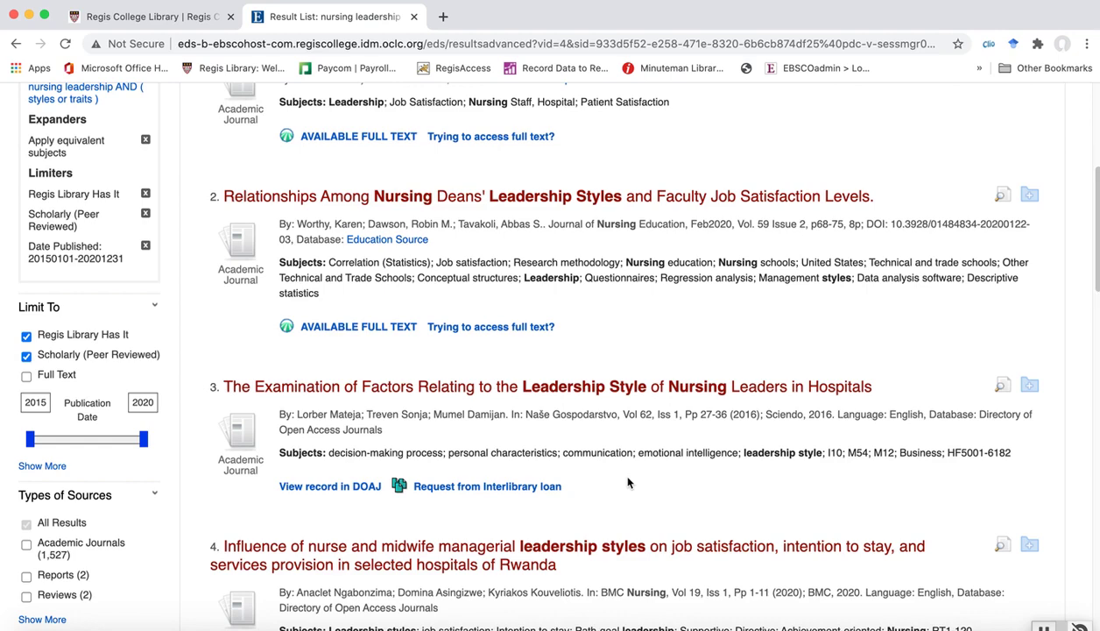
{"action": "scroll", "coordinate": [688, 402], "scroll_direction": "up", "scroll_amount": 3}
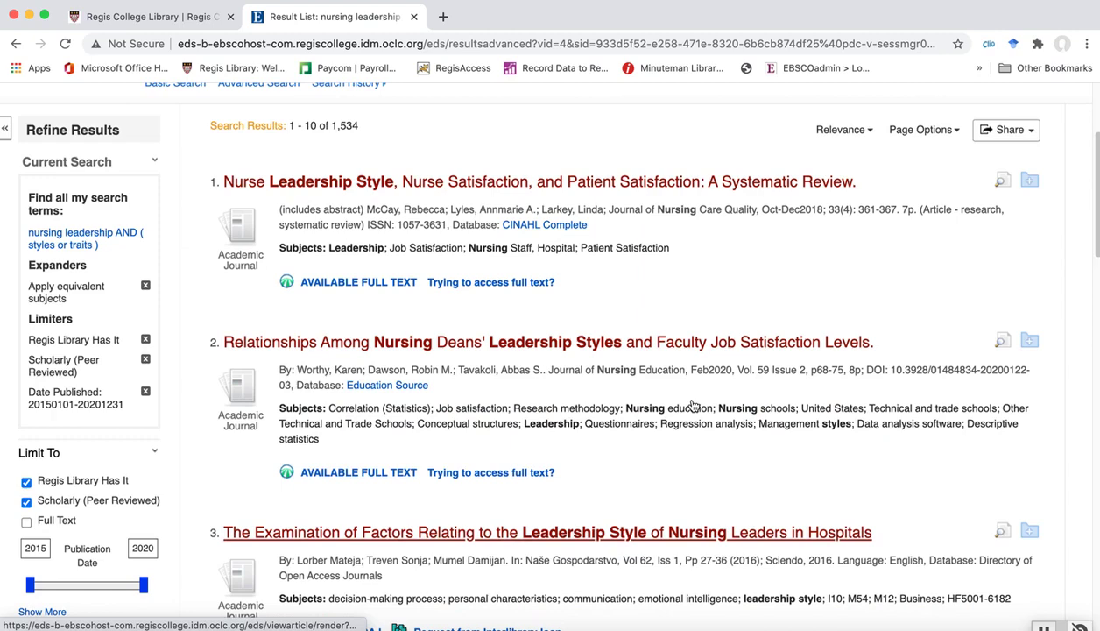
{"action": "scroll", "coordinate": [692, 405], "scroll_direction": "up", "scroll_amount": 3}
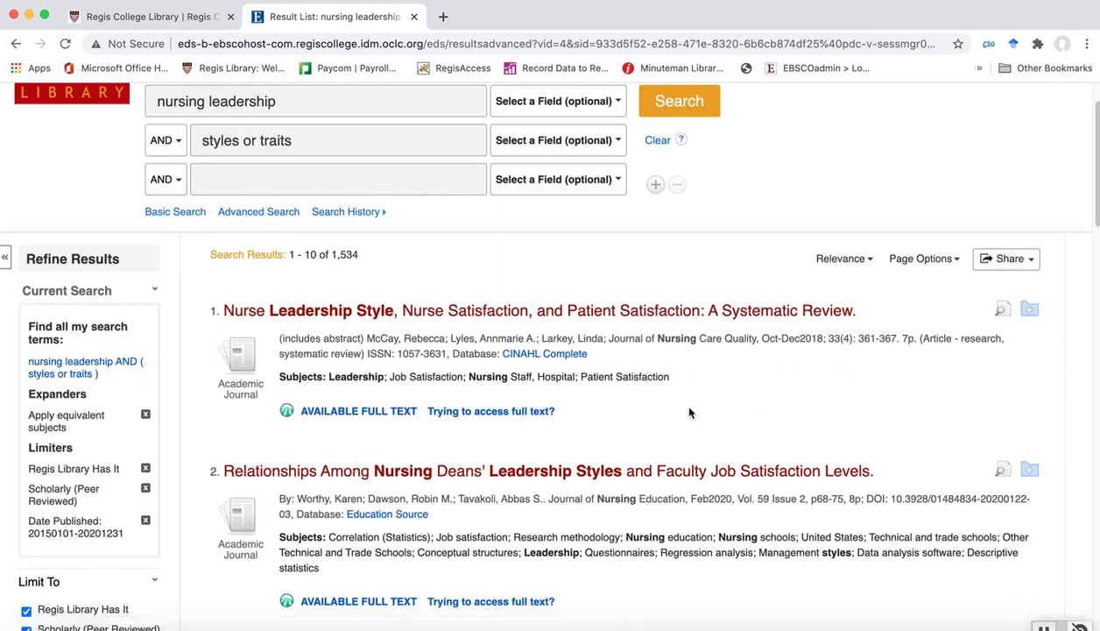
{"action": "scroll", "coordinate": [184, 432], "scroll_direction": "down", "scroll_amount": 4}
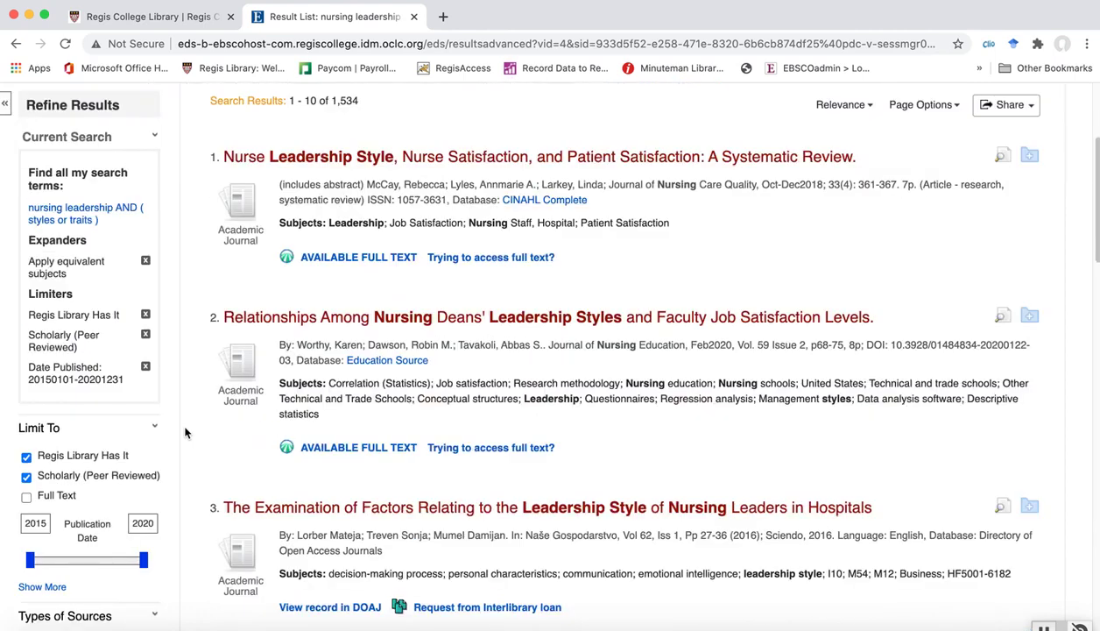
{"action": "scroll", "coordinate": [191, 407], "scroll_direction": "up", "scroll_amount": 3}
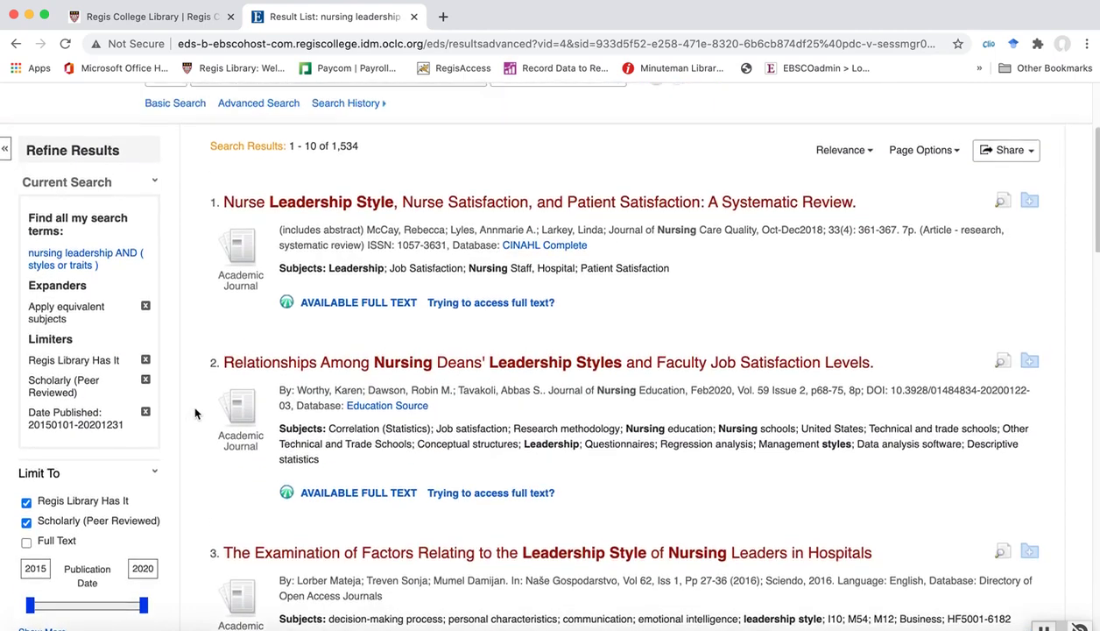
{"action": "scroll", "coordinate": [195, 413], "scroll_direction": "up", "scroll_amount": 1}
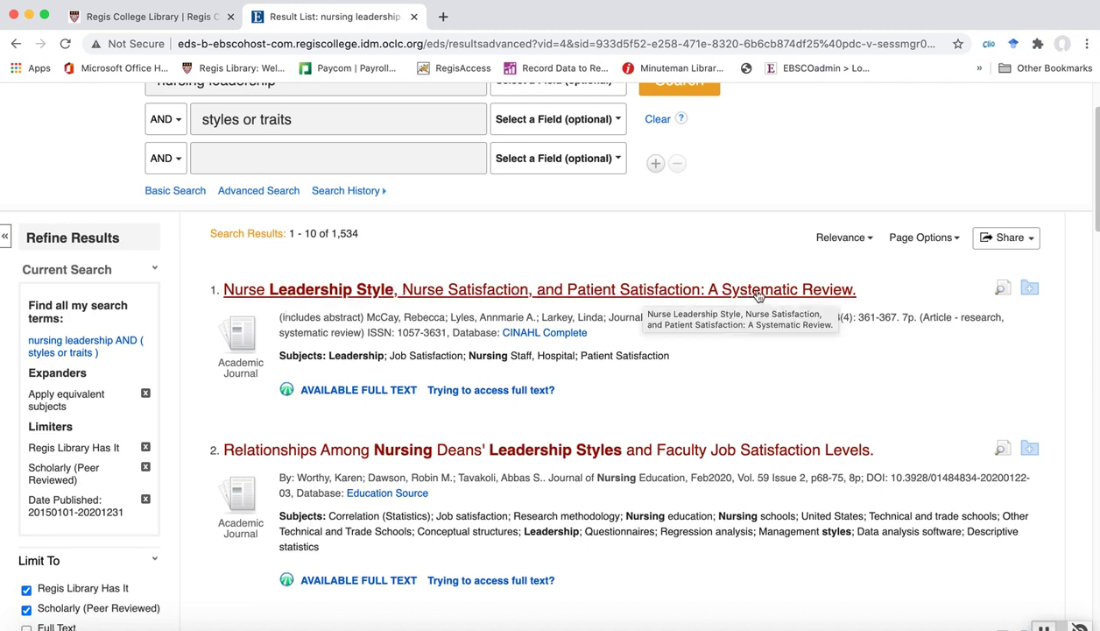
Step: Open the OVID full text of "Nurse Leadership Style, Nurse Satisfaction, and Patient Satisfaction: A Systematic Review" as a PDF
{"action": "left_click", "coordinate": [343, 392]}
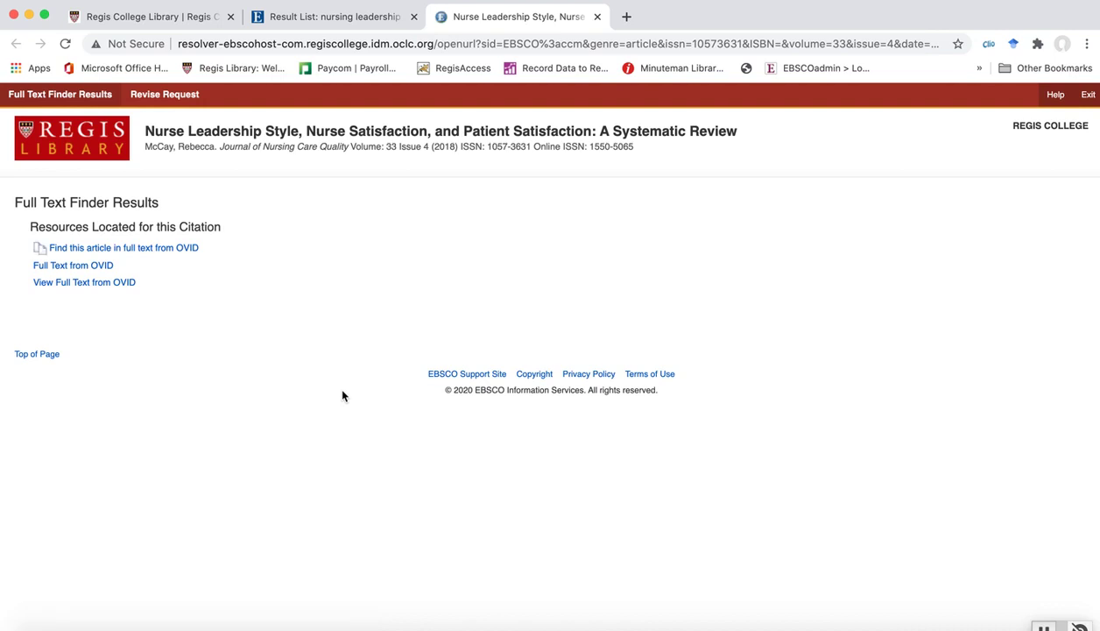
{"action": "left_click", "coordinate": [128, 249]}
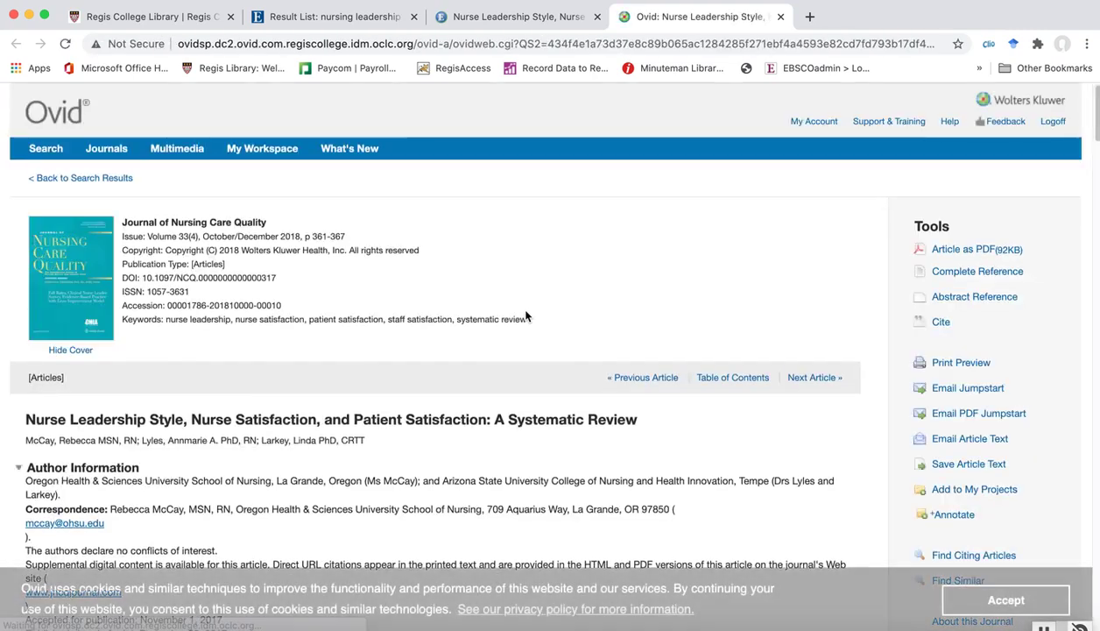
{"action": "left_click", "coordinate": [967, 253]}
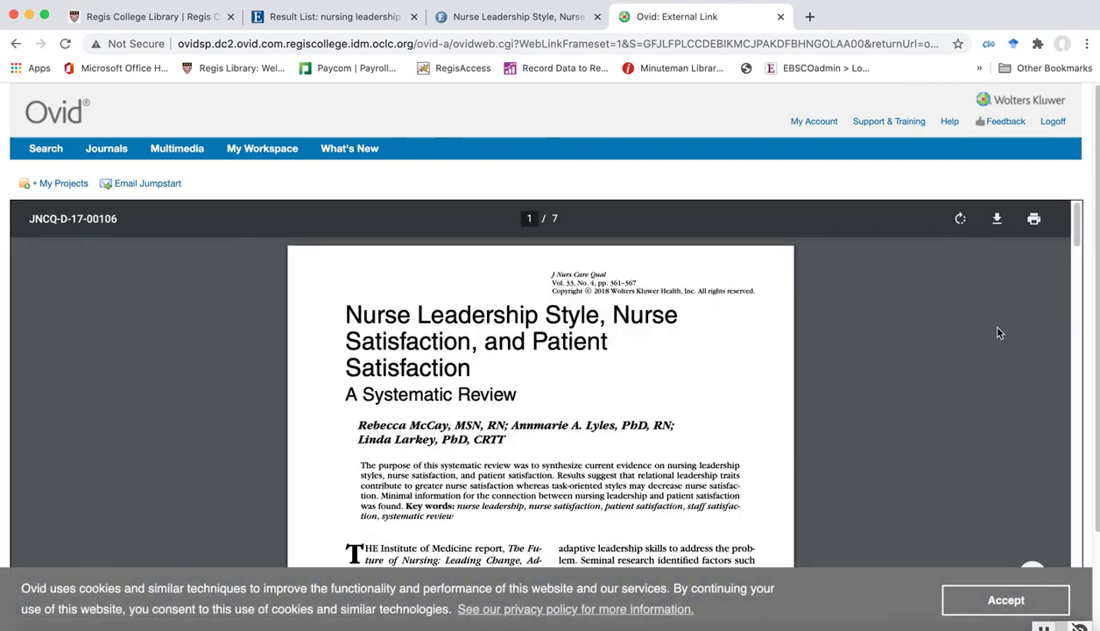
Step: Accept the cookie notice and skim the first page of the article PDF
{"action": "left_click", "coordinate": [1005, 600]}
{"action": "scroll", "coordinate": [743, 451], "scroll_direction": "down", "scroll_amount": 1}
{"action": "scroll", "coordinate": [744, 451], "scroll_direction": "down", "scroll_amount": 4}
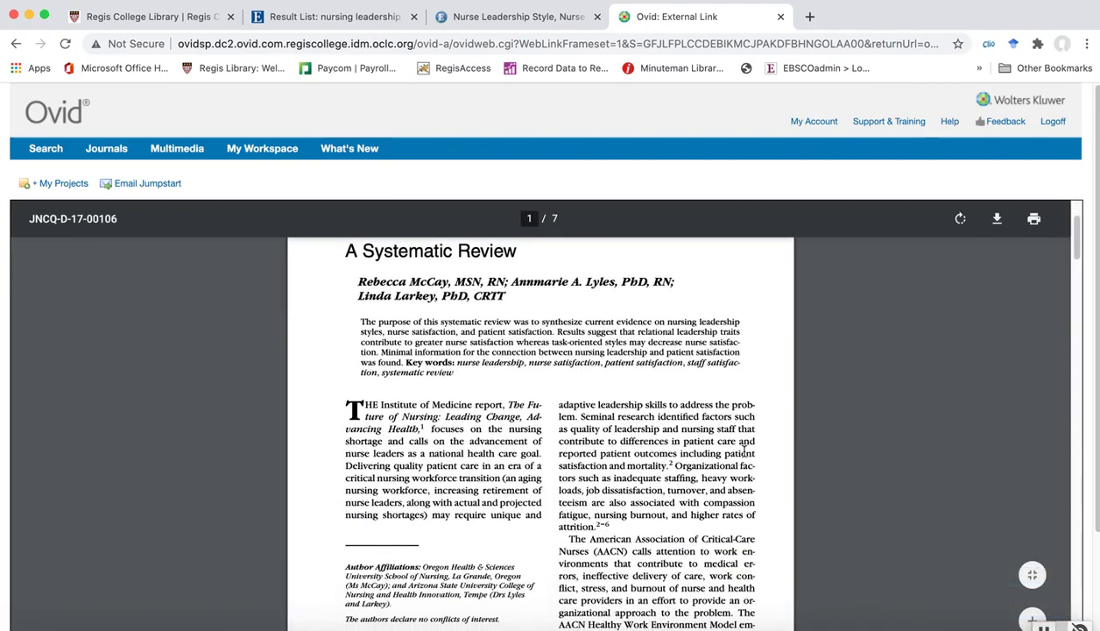
{"action": "scroll", "coordinate": [744, 451], "scroll_direction": "down", "scroll_amount": 2}
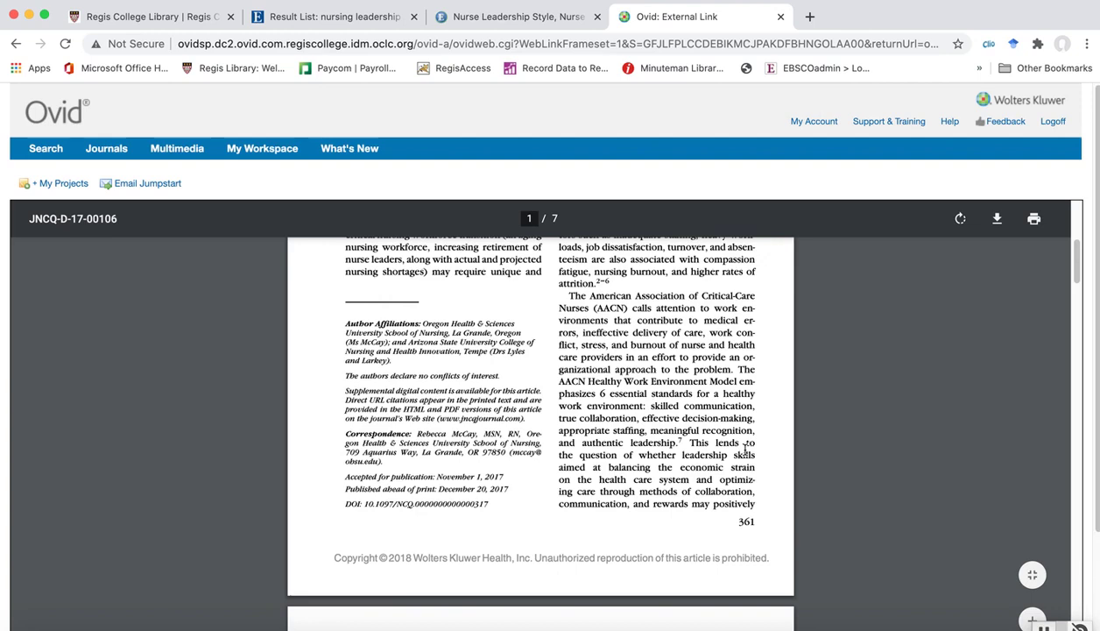
{"action": "scroll", "coordinate": [744, 451], "scroll_direction": "up", "scroll_amount": 6}
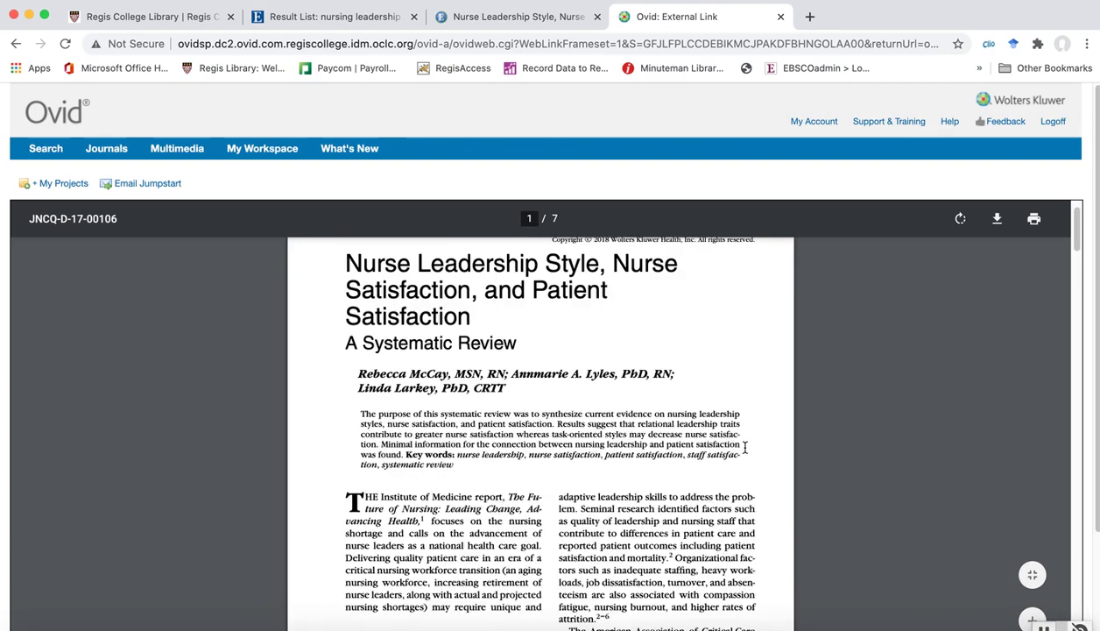
{"action": "scroll", "coordinate": [745, 448], "scroll_direction": "up", "scroll_amount": 1}
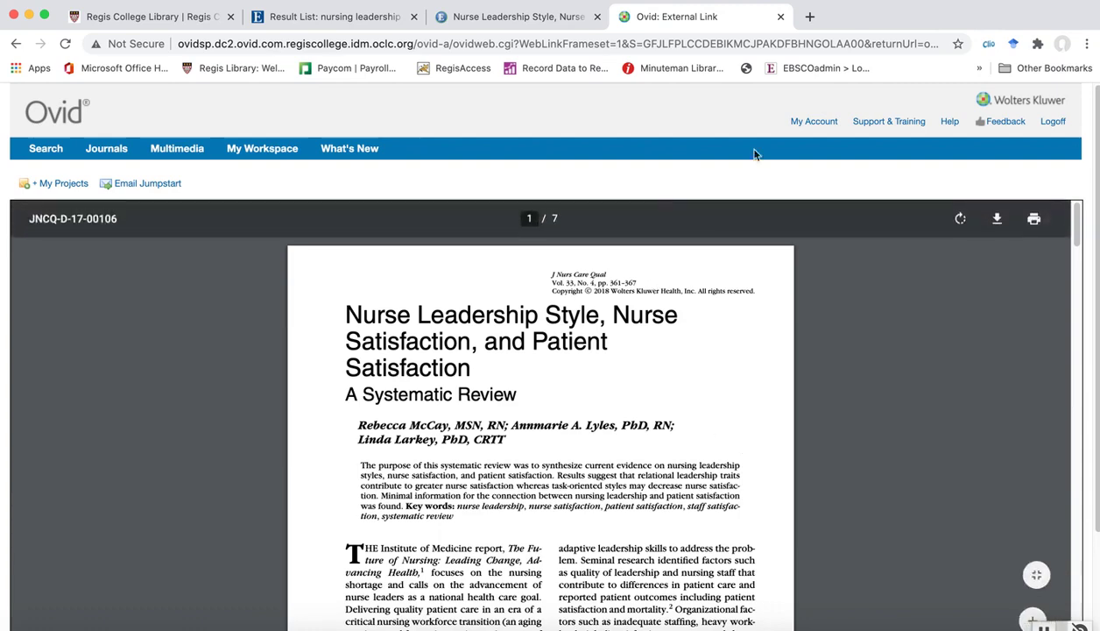
Step: Close the article, the full text finder page and the PowerSearch result list to return to the library home page
{"action": "left_click", "coordinate": [782, 18]}
{"action": "left_click", "coordinate": [594, 18]}
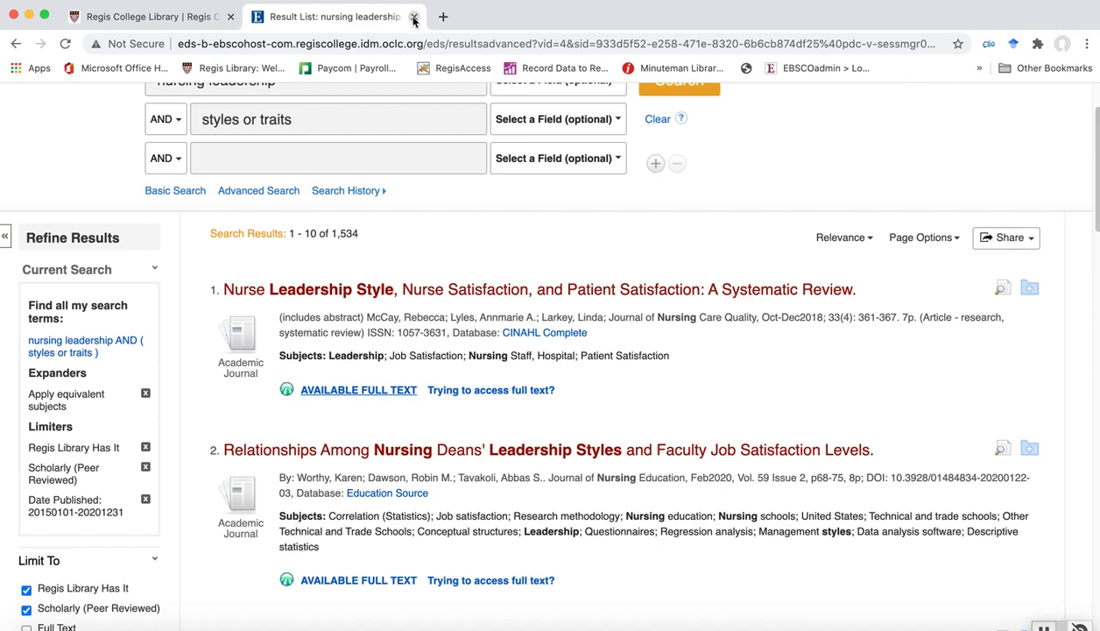
{"action": "left_click", "coordinate": [415, 18]}
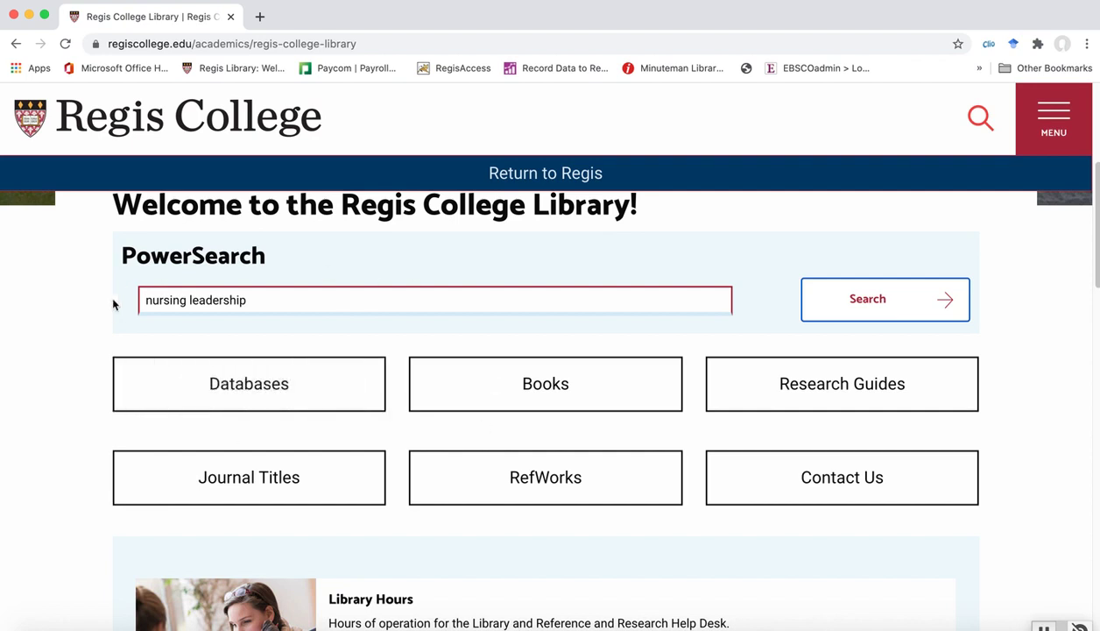
Step: Open the CINAHL Cumulative Index to Nursing & Allied Health Literature from the library's A-Z databases under C
{"action": "left_click", "coordinate": [238, 384]}
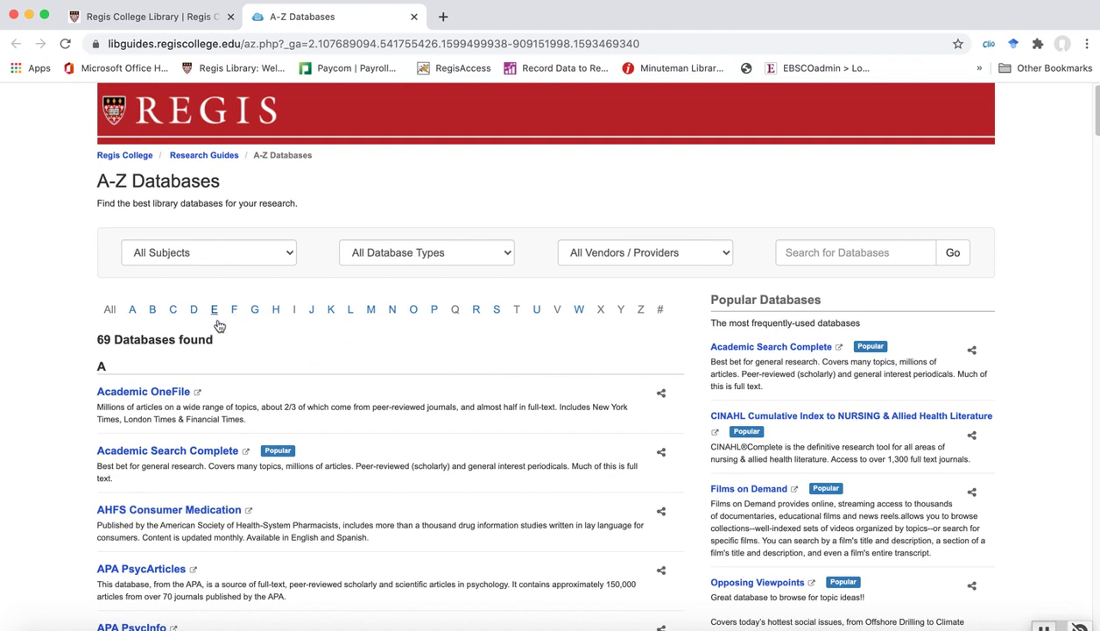
{"action": "left_click", "coordinate": [173, 312]}
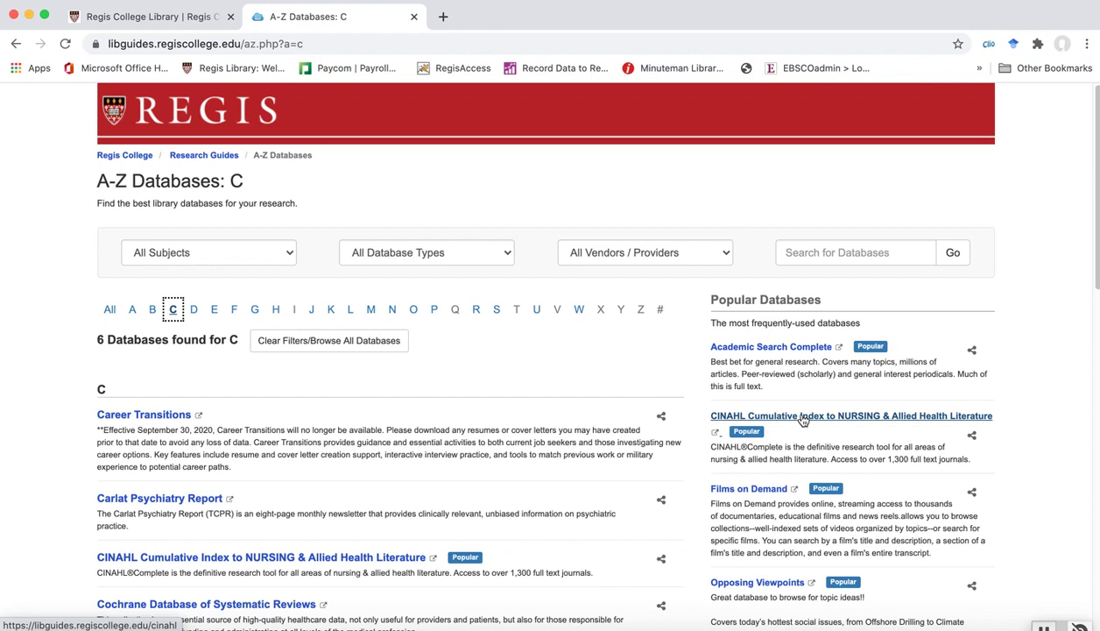
{"action": "left_click", "coordinate": [295, 560]}
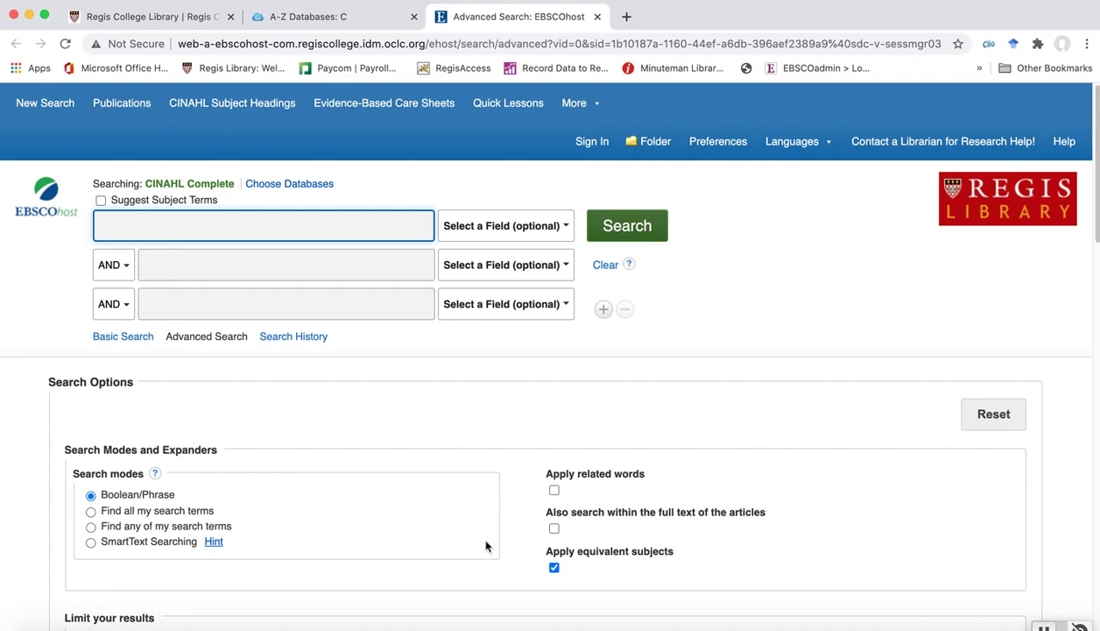
Step: Search CINAHL Complete for "nursing leadership" AND "traits or skills"
{"action": "type", "text": "nursing leadership"}
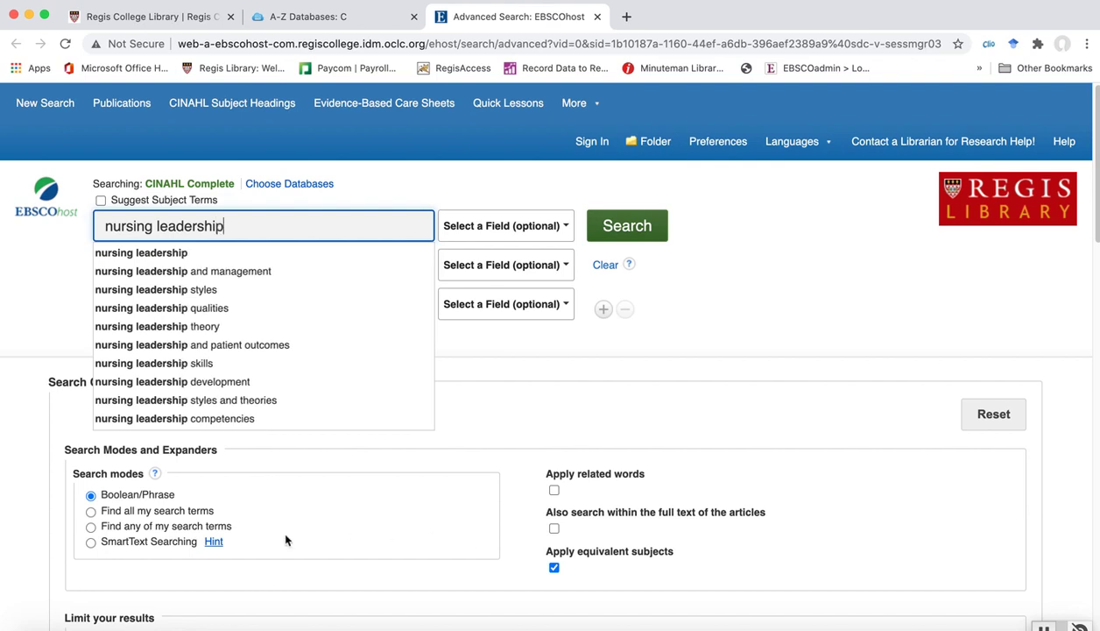
{"action": "left_click", "coordinate": [77, 269]}
{"action": "left_click", "coordinate": [184, 265]}
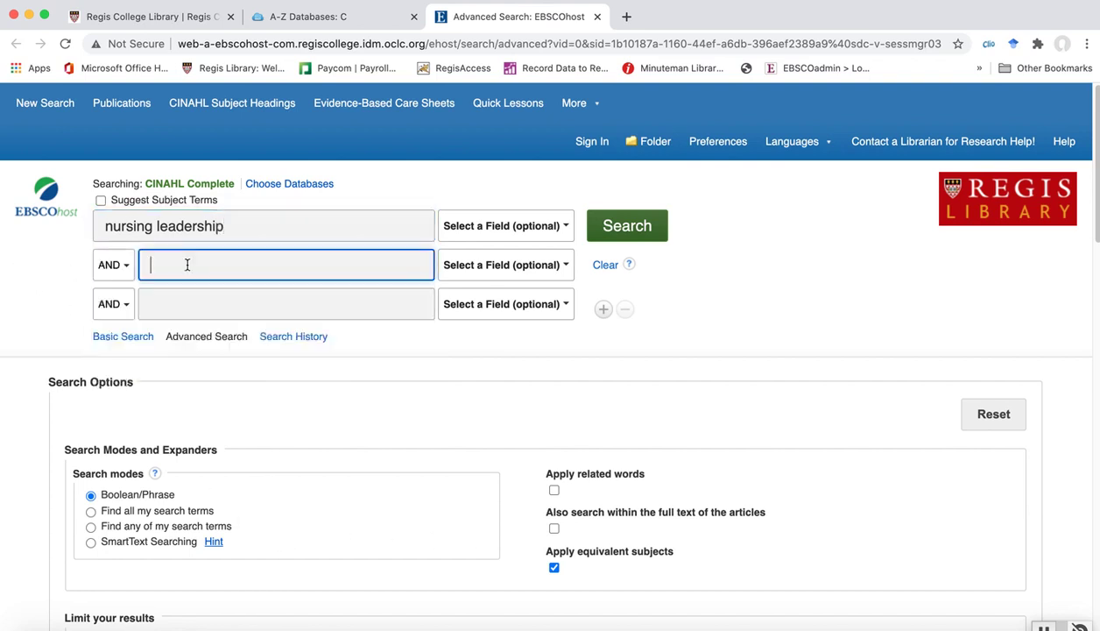
{"action": "type", "text": "trai"}
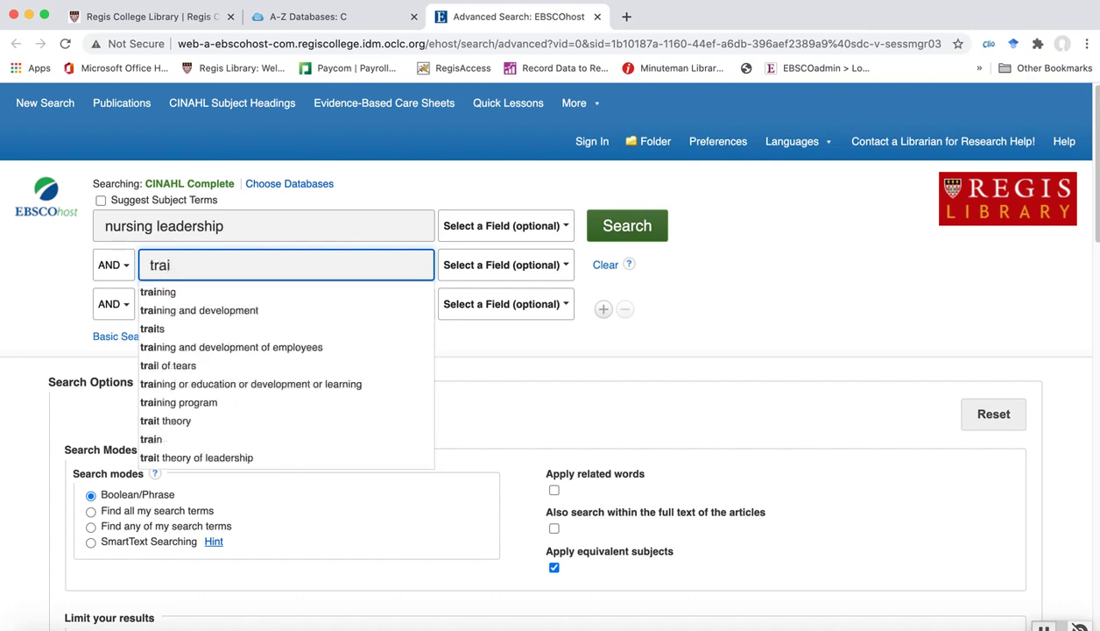
{"action": "type", "text": "ts o"}
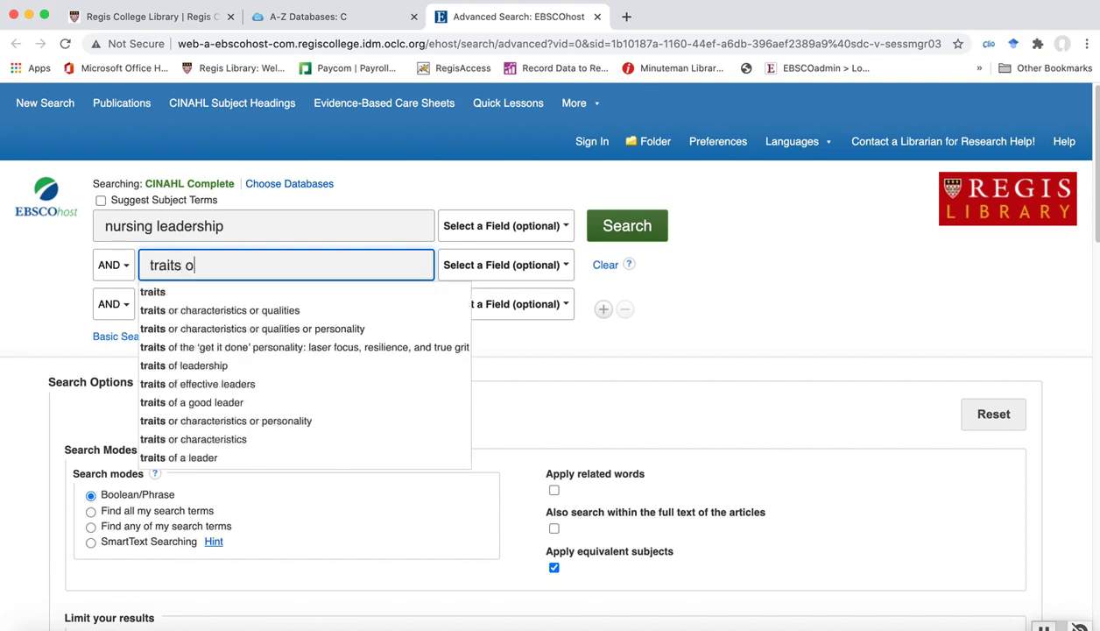
{"action": "type", "text": "r skills"}
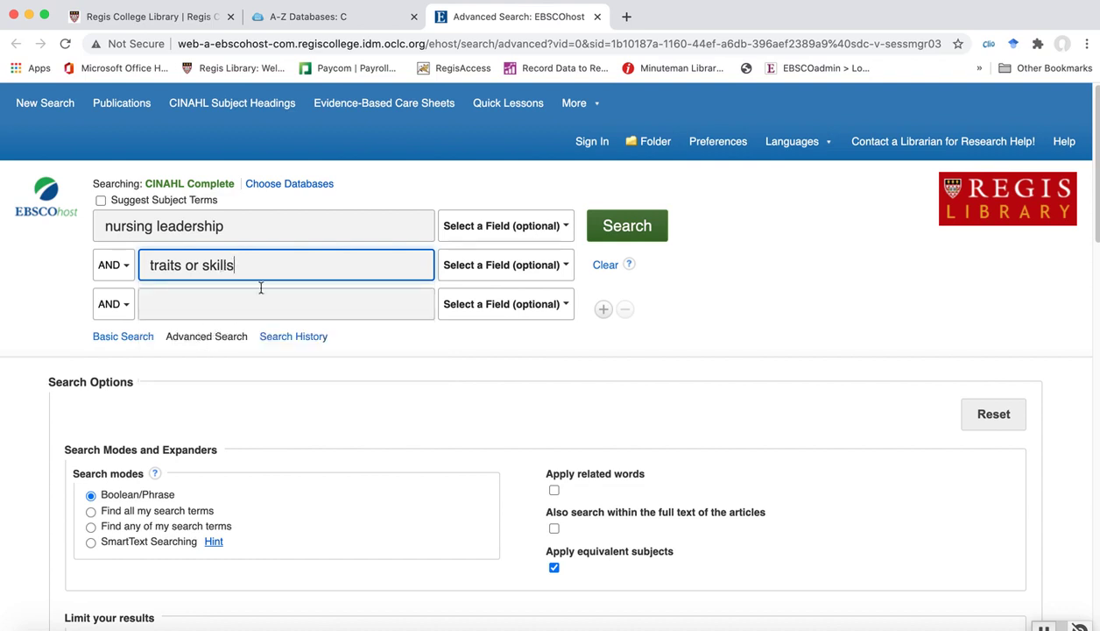
{"action": "left_click", "coordinate": [632, 229]}
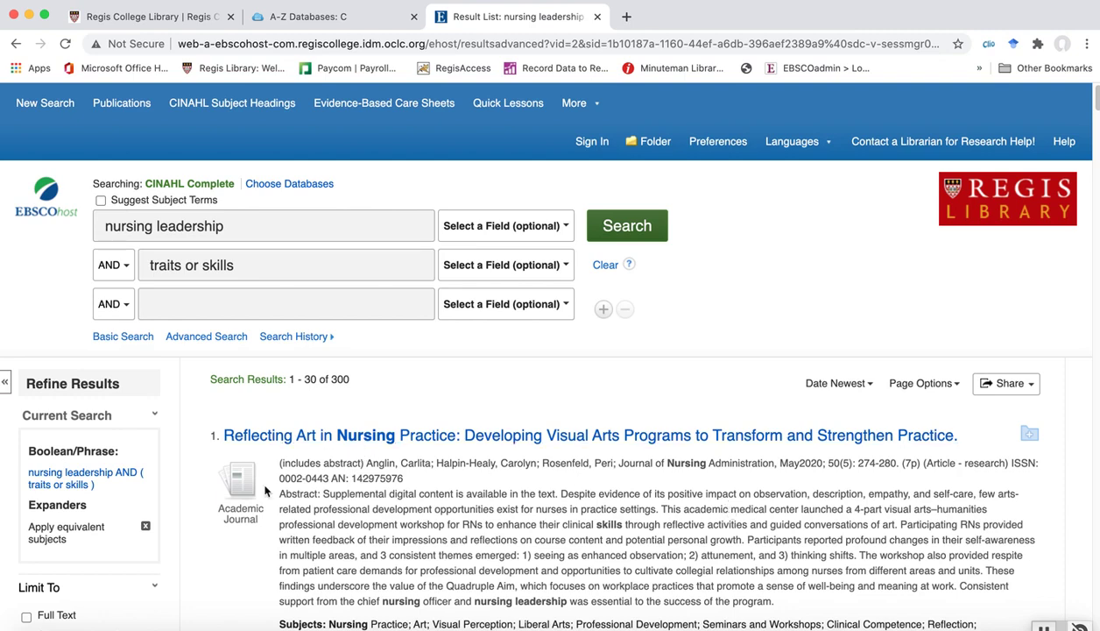
Step: Limit the CINAHL results to Scholarly (Peer Reviewed) Journals
{"action": "scroll", "coordinate": [190, 386], "scroll_direction": "down", "scroll_amount": 3}
{"action": "scroll", "coordinate": [193, 383], "scroll_direction": "down", "scroll_amount": 3}
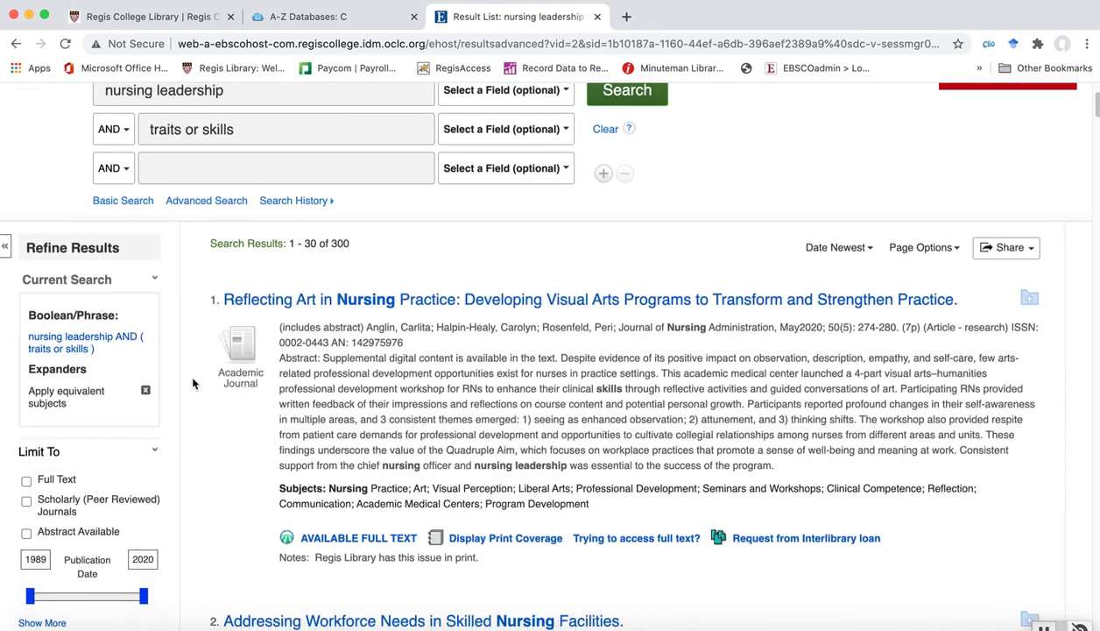
{"action": "left_click", "coordinate": [27, 393]}
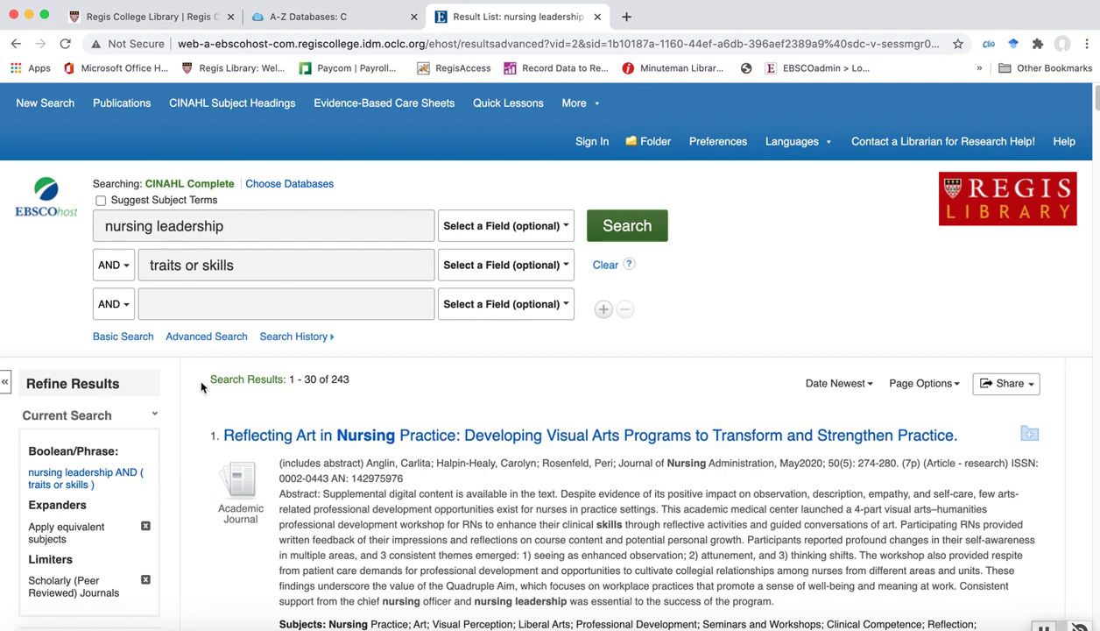
Step: Set the start year of the CINAHL publication date range to 2015 and apply it to the results
{"action": "scroll", "coordinate": [200, 387], "scroll_direction": "down", "scroll_amount": 2}
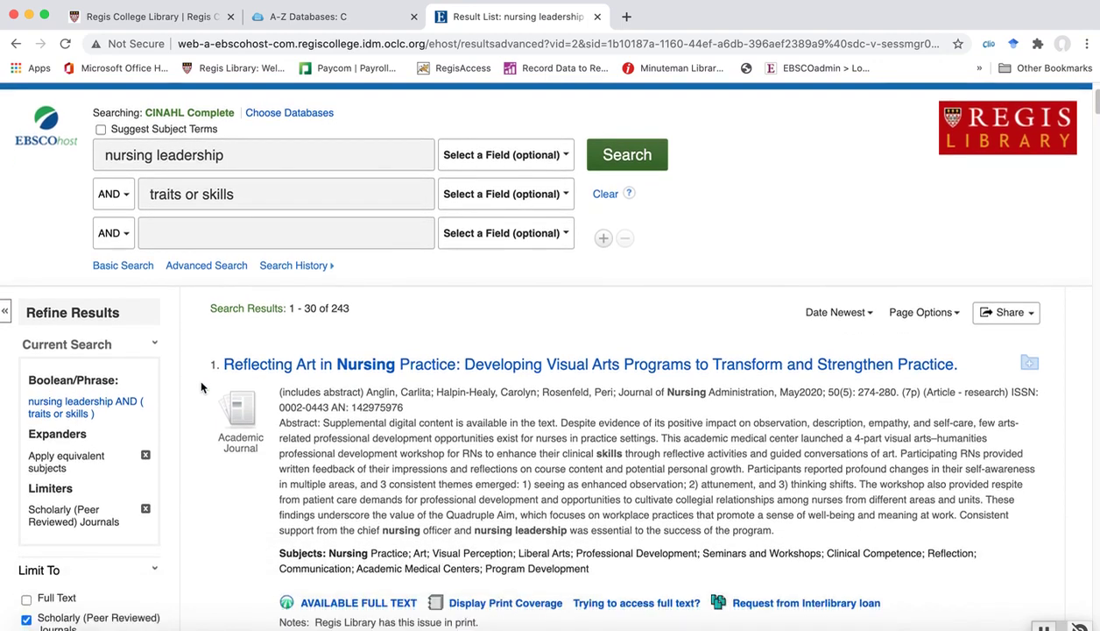
{"action": "scroll", "coordinate": [201, 387], "scroll_direction": "down", "scroll_amount": 3}
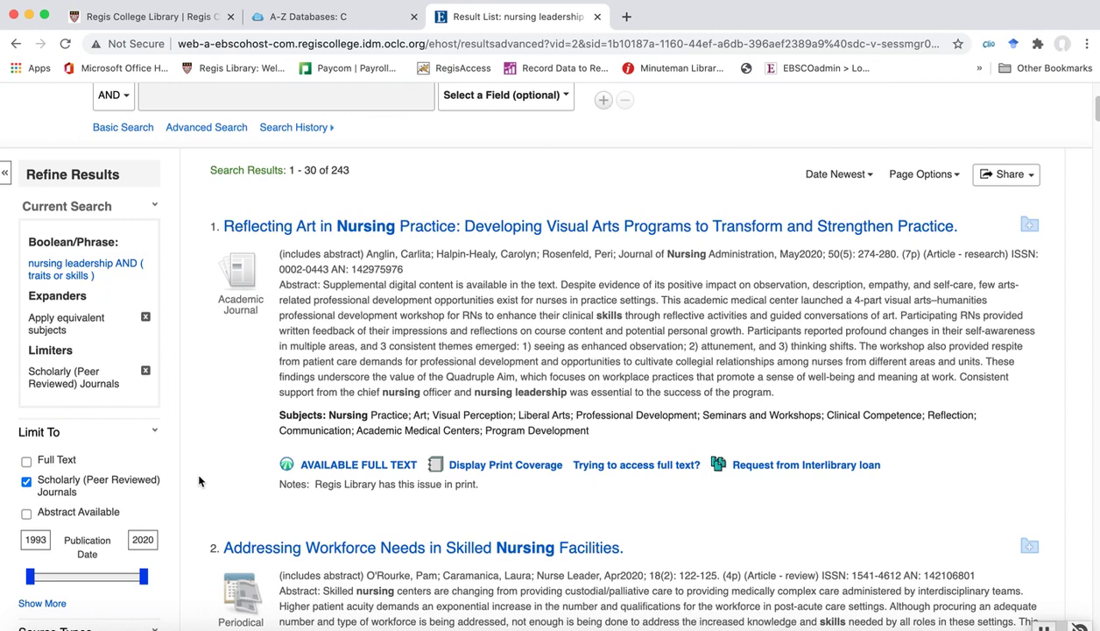
{"action": "double_click", "coordinate": [40, 537]}
{"action": "type", "text": "2015"}
{"action": "key", "text": "Return"}
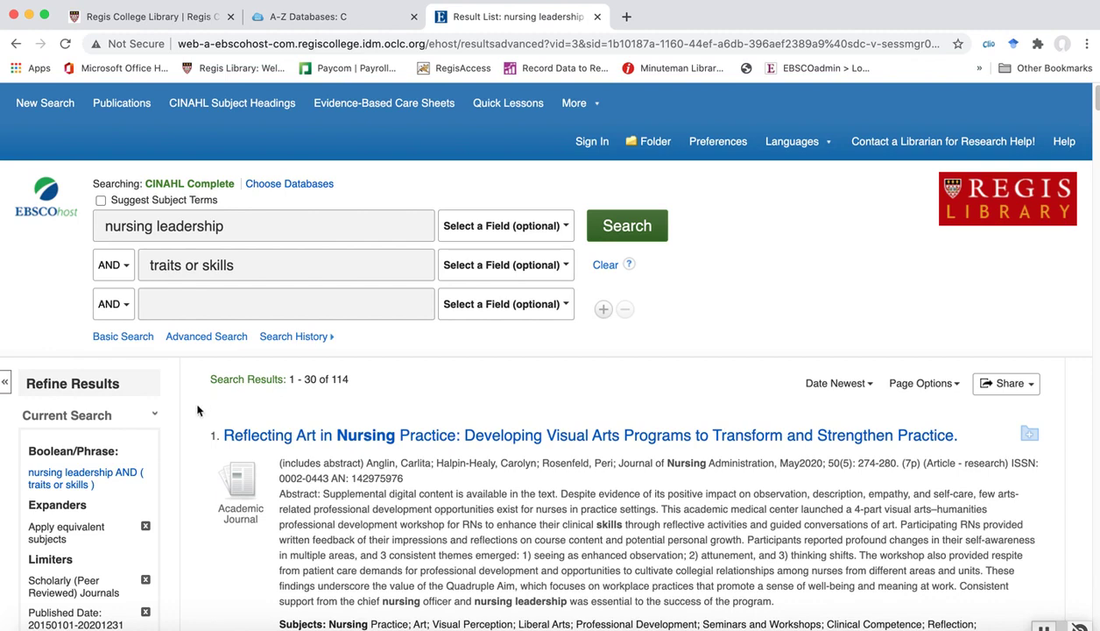
{"action": "scroll", "coordinate": [197, 410], "scroll_direction": "down", "scroll_amount": 2}
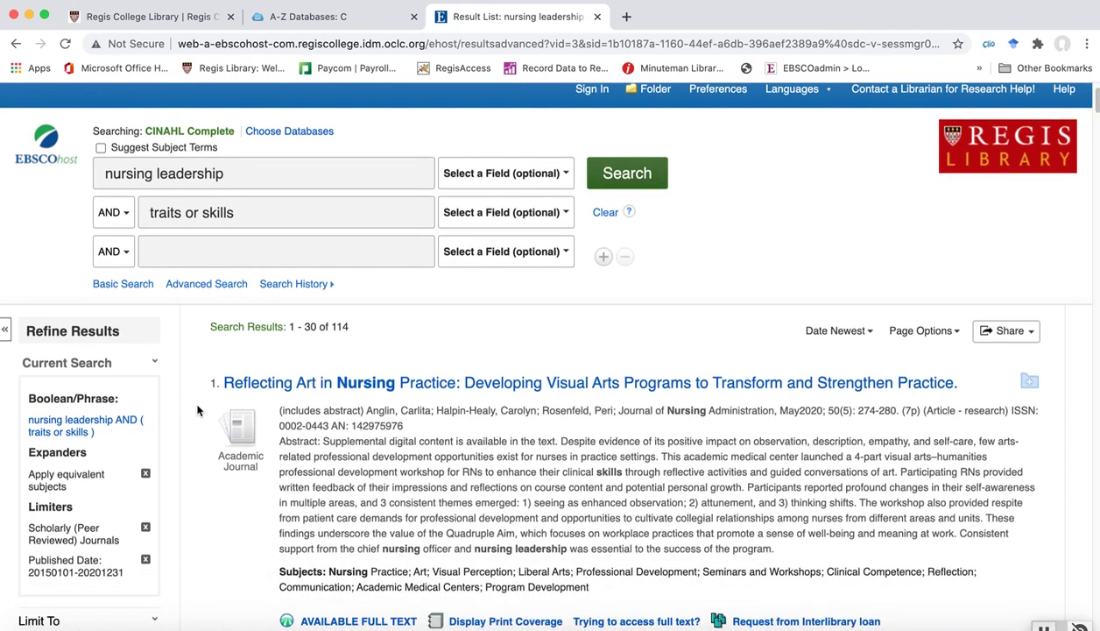
{"action": "scroll", "coordinate": [197, 410], "scroll_direction": "down", "scroll_amount": 2}
{"action": "scroll", "coordinate": [197, 410], "scroll_direction": "down", "scroll_amount": 2}
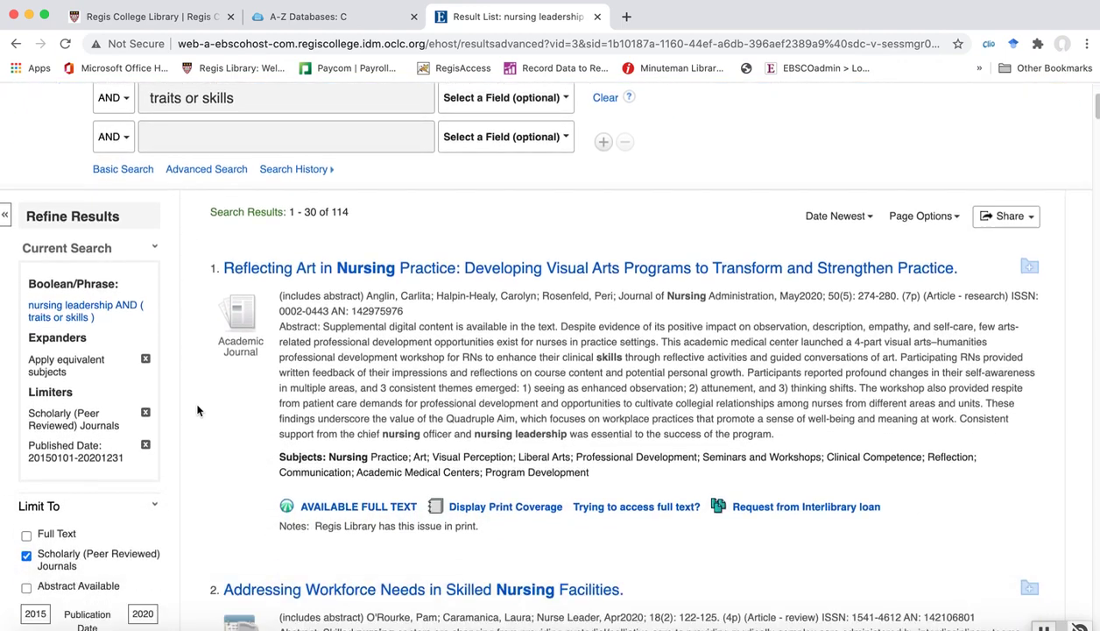
Step: Limit the CINAHL results to Full Text
{"action": "left_click", "coordinate": [27, 514]}
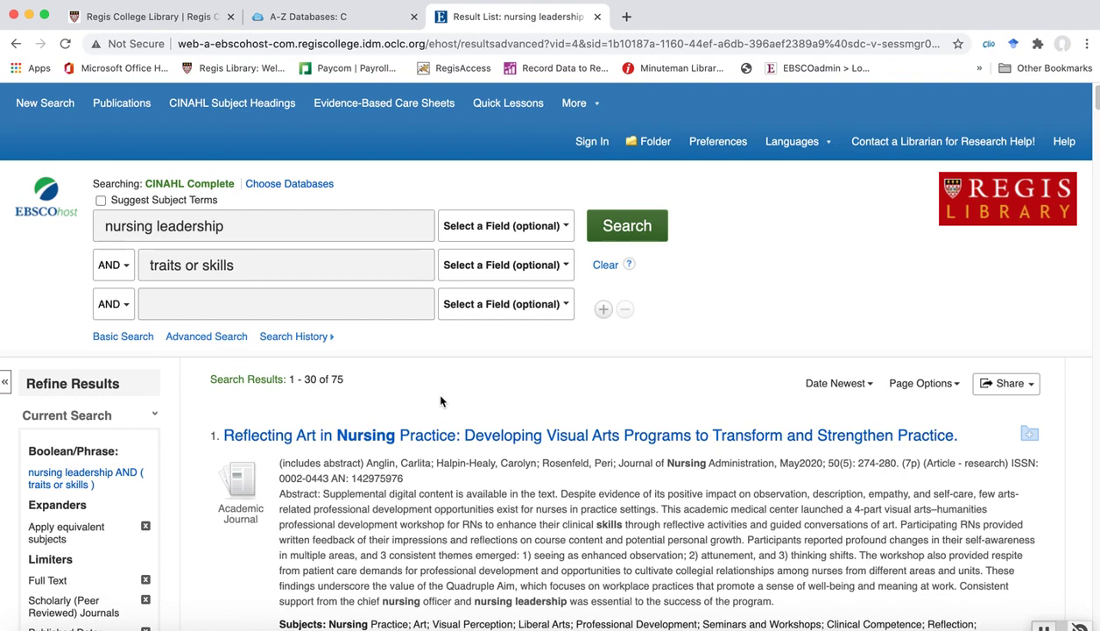
{"action": "scroll", "coordinate": [441, 402], "scroll_direction": "down", "scroll_amount": 2}
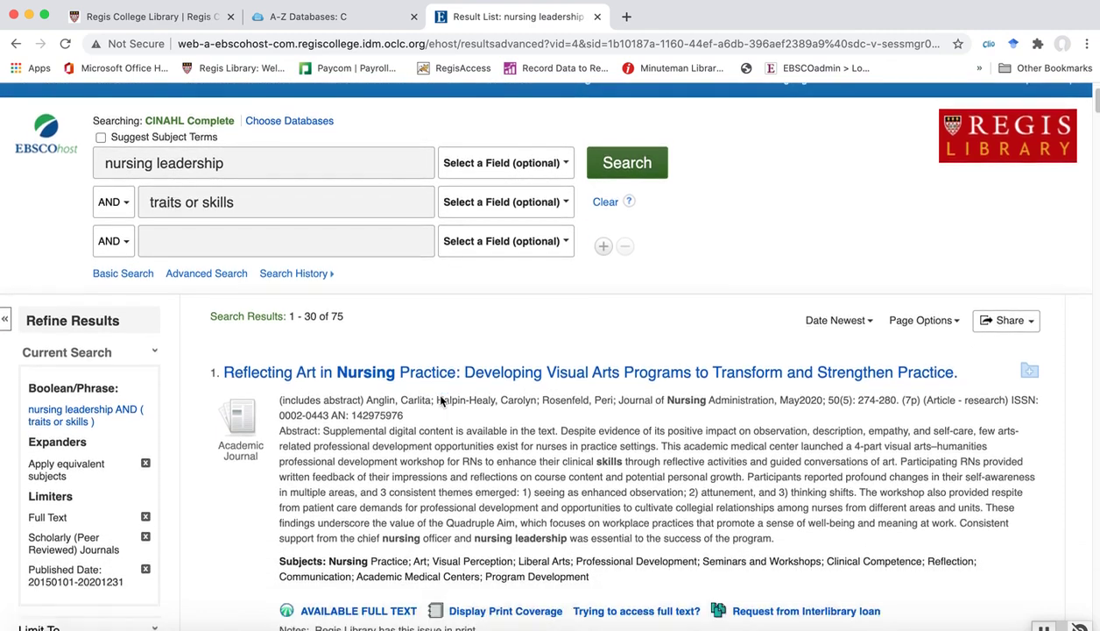
{"action": "scroll", "coordinate": [440, 401], "scroll_direction": "down", "scroll_amount": 5}
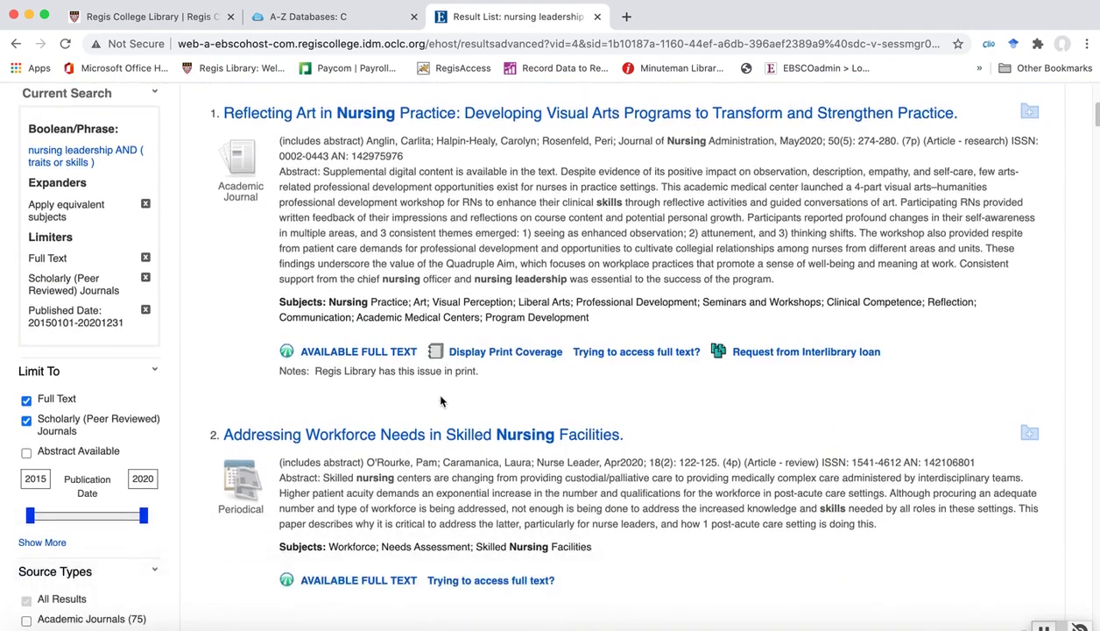
{"action": "scroll", "coordinate": [441, 399], "scroll_direction": "down", "scroll_amount": 1}
{"action": "scroll", "coordinate": [440, 398], "scroll_direction": "down", "scroll_amount": 1}
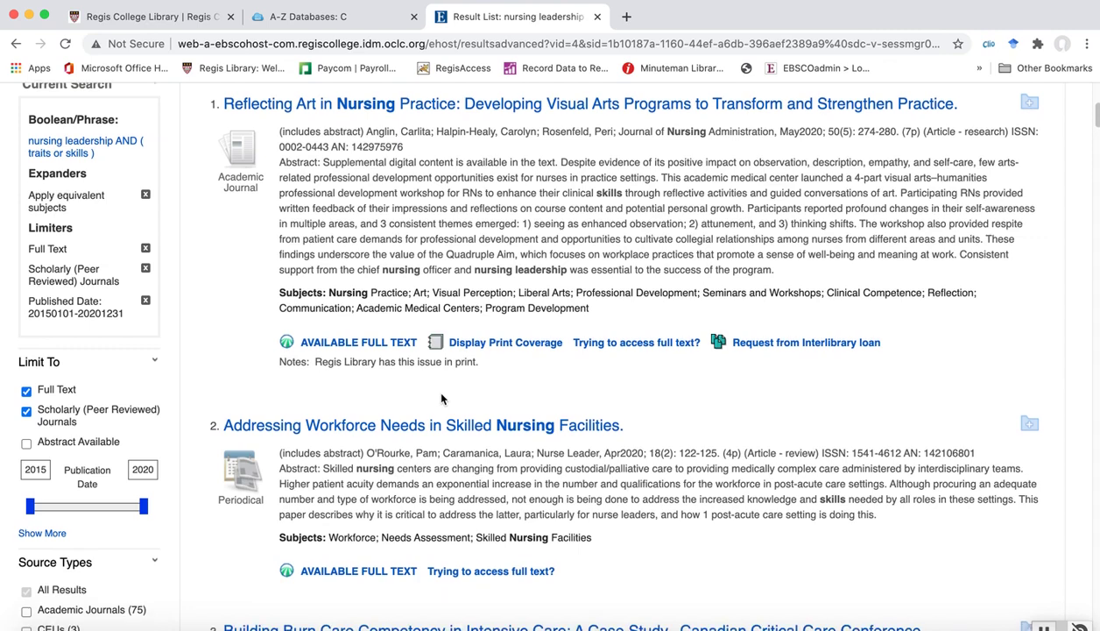
{"action": "scroll", "coordinate": [200, 369], "scroll_direction": "up", "scroll_amount": 2}
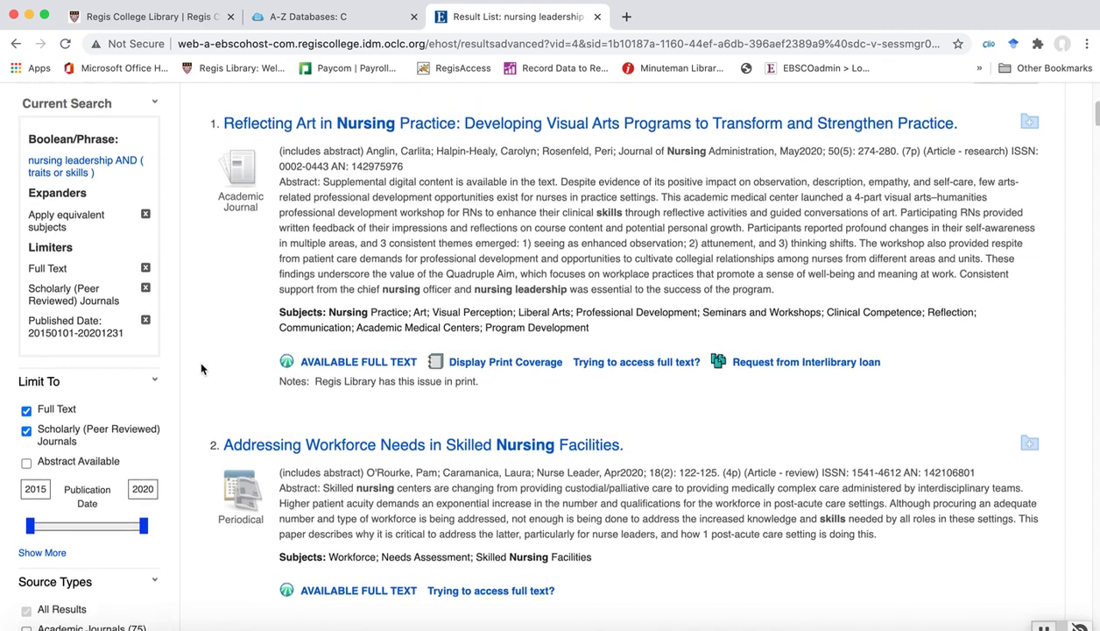
{"action": "scroll", "coordinate": [201, 368], "scroll_direction": "down", "scroll_amount": 1}
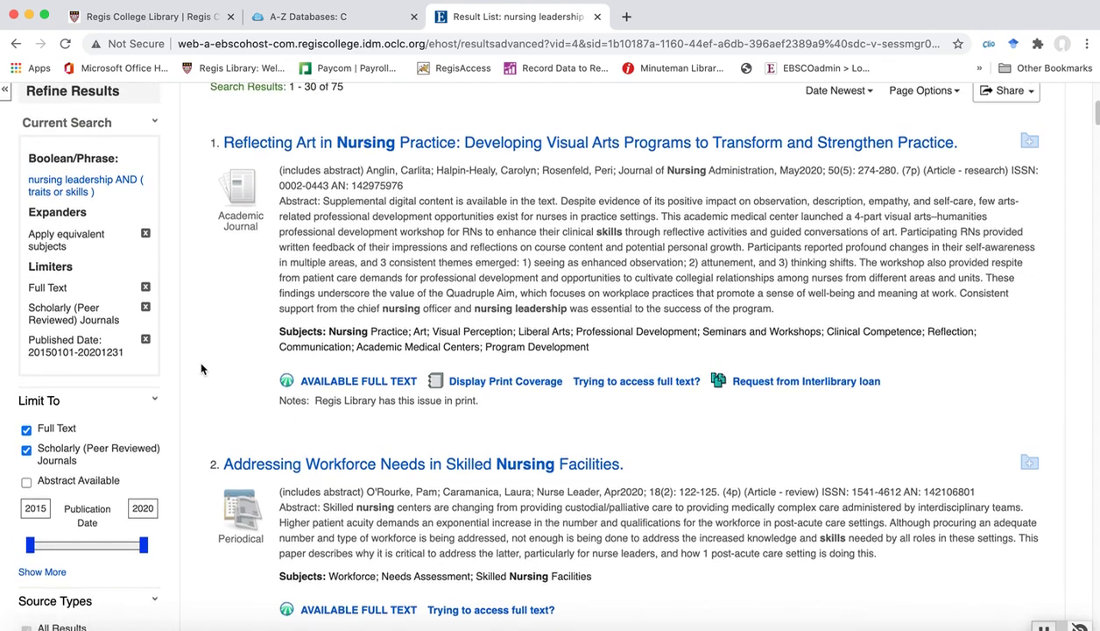
{"action": "scroll", "coordinate": [201, 368], "scroll_direction": "up", "scroll_amount": 1}
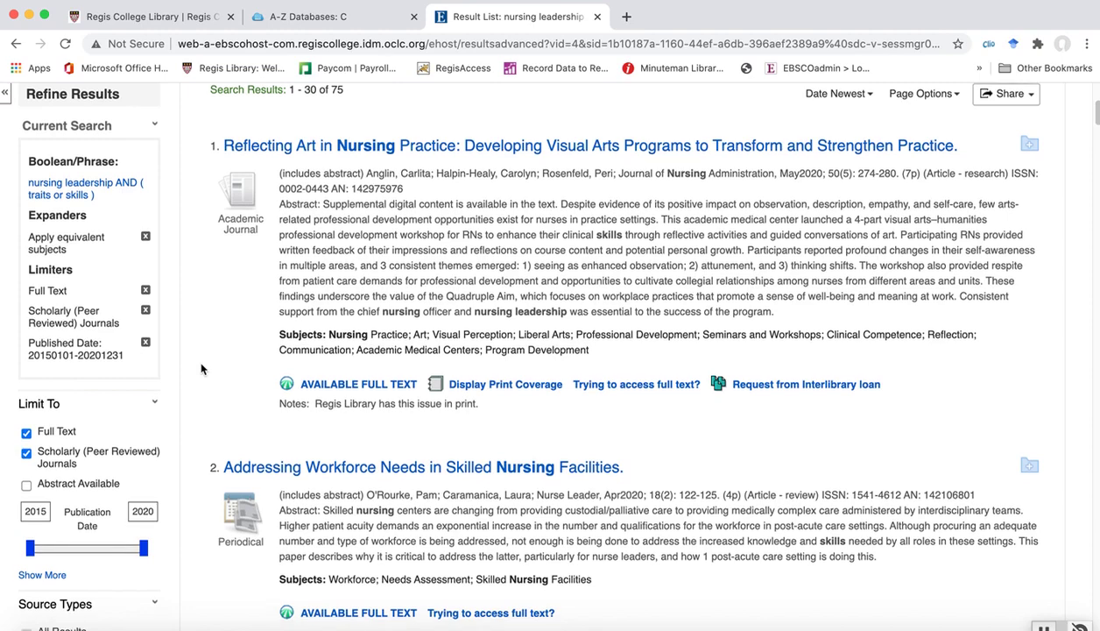
Step: Open the PDF full text of the article "'It's the relationship you develop with them': emotional intelligence in nurse leadership. A qualitative study."
{"action": "scroll", "coordinate": [201, 368], "scroll_direction": "down", "scroll_amount": 3}
{"action": "scroll", "coordinate": [200, 368], "scroll_direction": "down", "scroll_amount": 8}
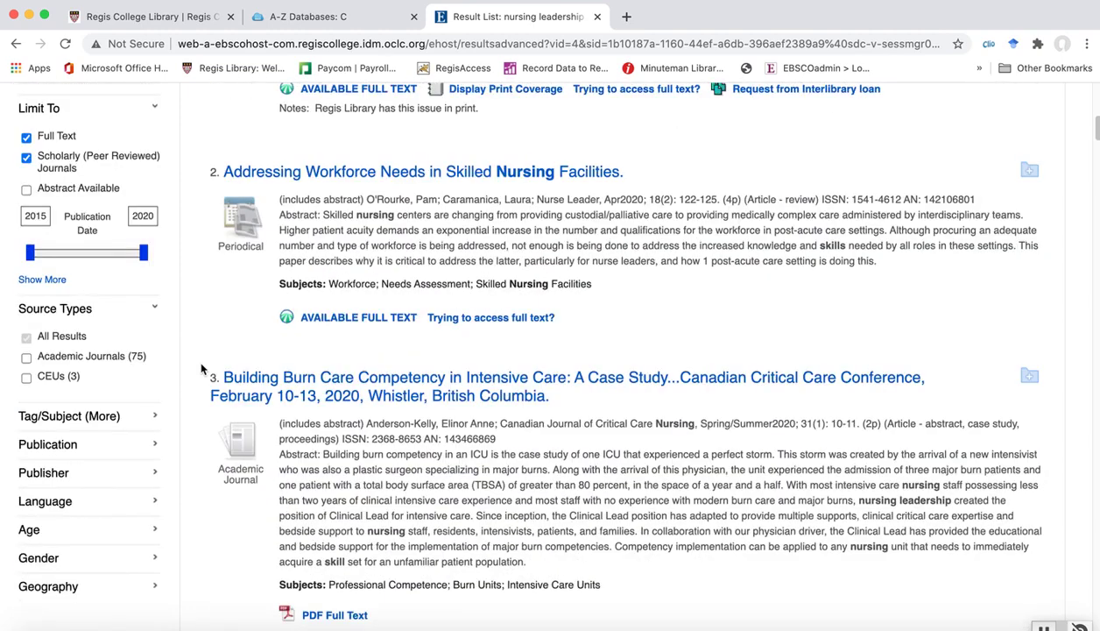
{"action": "scroll", "coordinate": [201, 369], "scroll_direction": "down", "scroll_amount": 3}
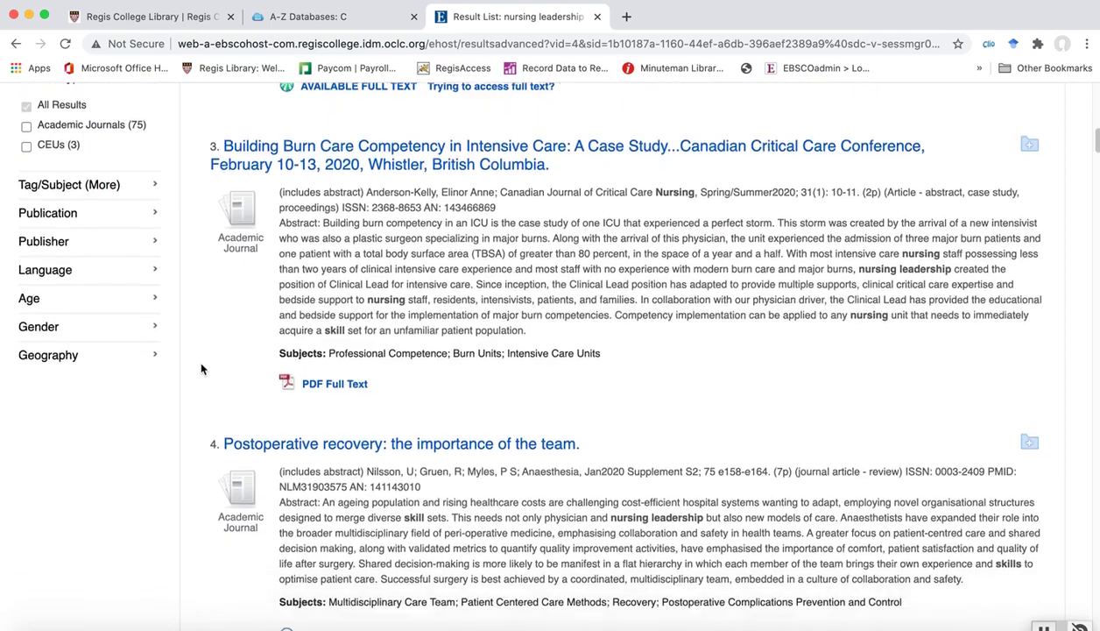
{"action": "scroll", "coordinate": [200, 369], "scroll_direction": "down", "scroll_amount": 3}
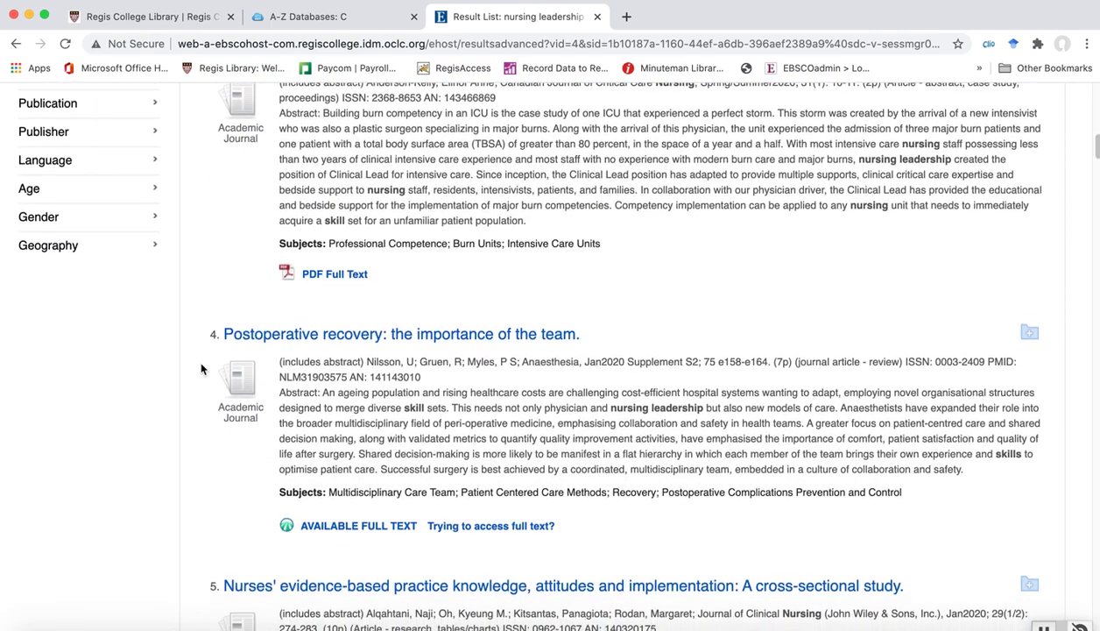
{"action": "scroll", "coordinate": [200, 369], "scroll_direction": "down", "scroll_amount": 3}
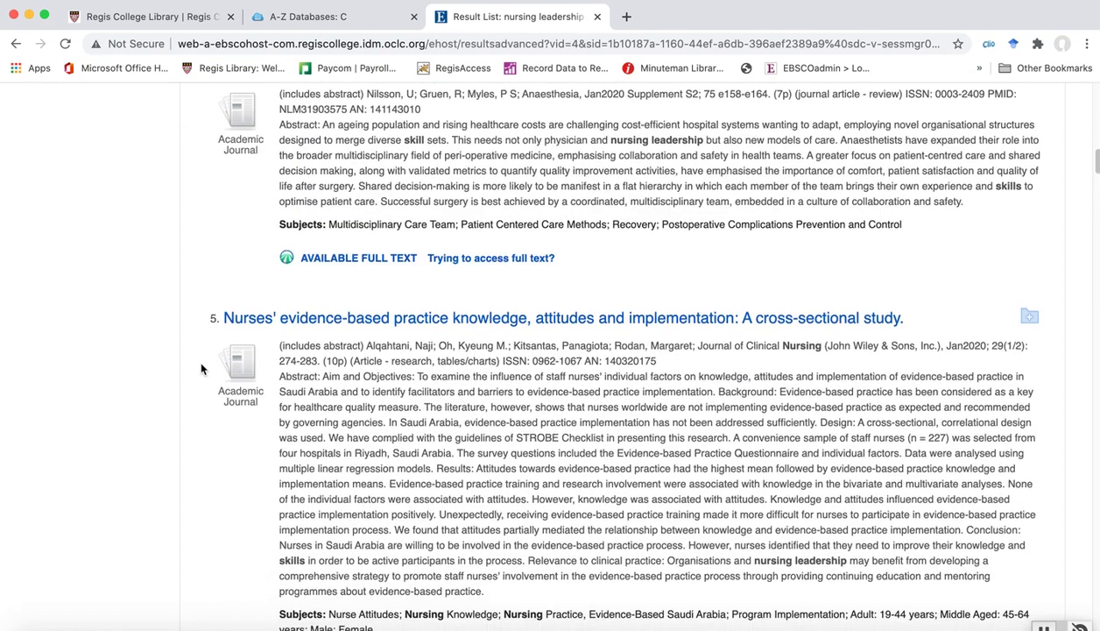
{"action": "scroll", "coordinate": [201, 369], "scroll_direction": "down", "scroll_amount": 3}
{"action": "scroll", "coordinate": [200, 369], "scroll_direction": "down", "scroll_amount": 3}
{"action": "scroll", "coordinate": [201, 369], "scroll_direction": "down", "scroll_amount": 1}
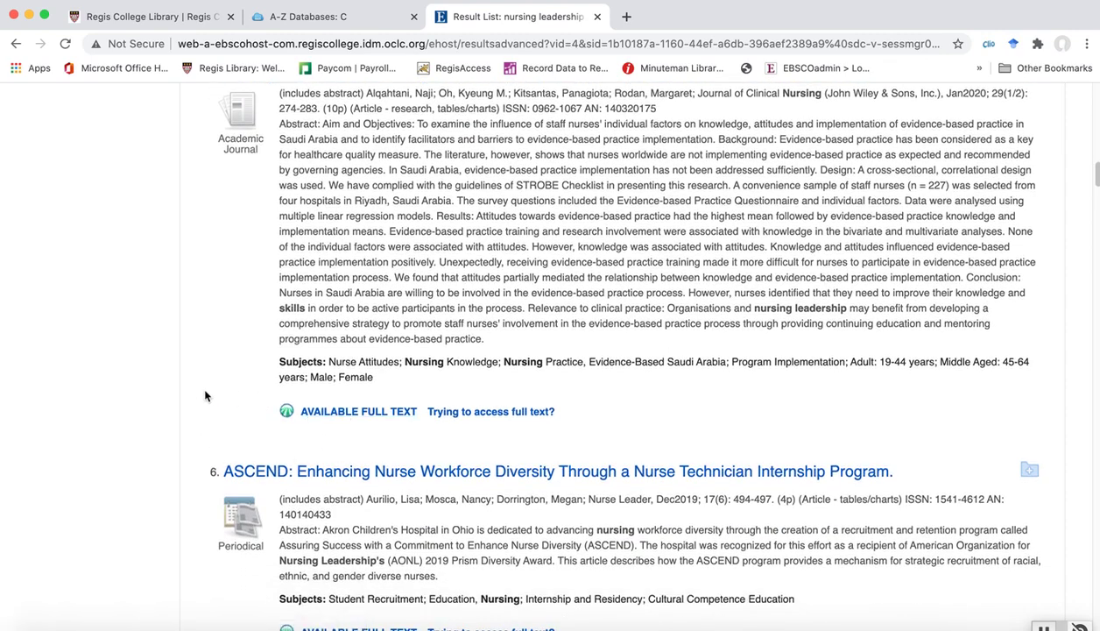
{"action": "scroll", "coordinate": [205, 396], "scroll_direction": "down", "scroll_amount": 9}
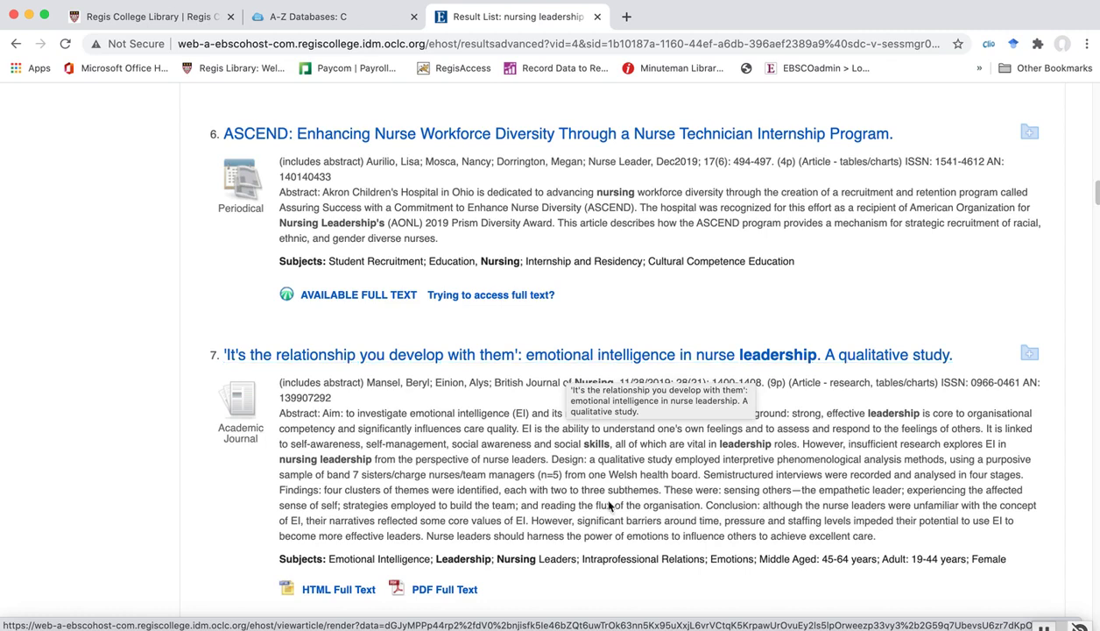
{"action": "left_click", "coordinate": [440, 591]}
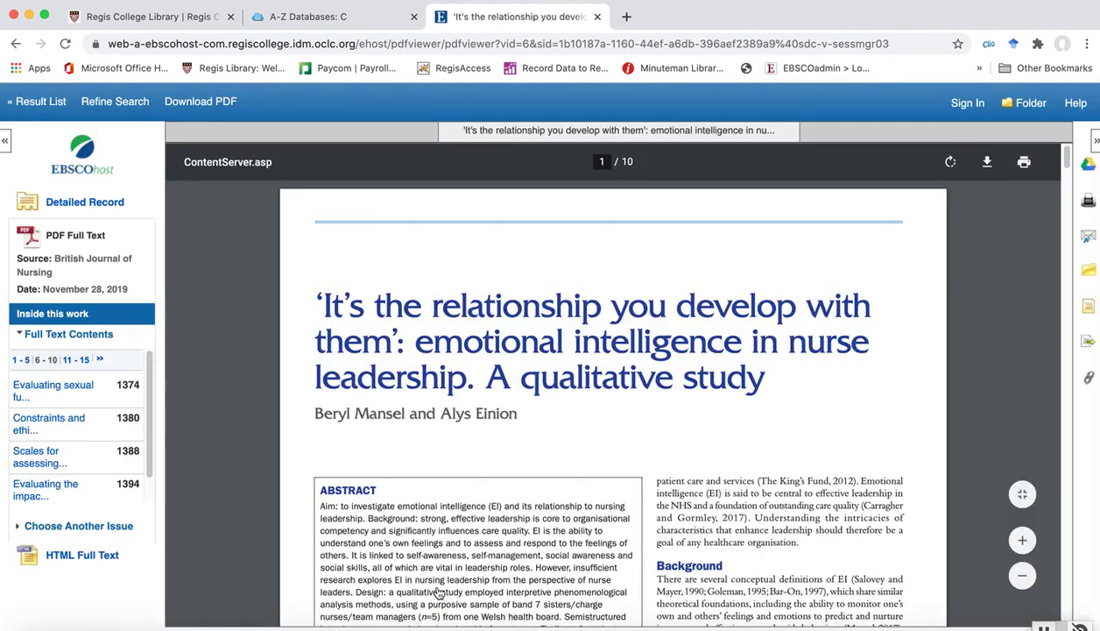
{"action": "scroll", "coordinate": [801, 424], "scroll_direction": "down", "scroll_amount": 1}
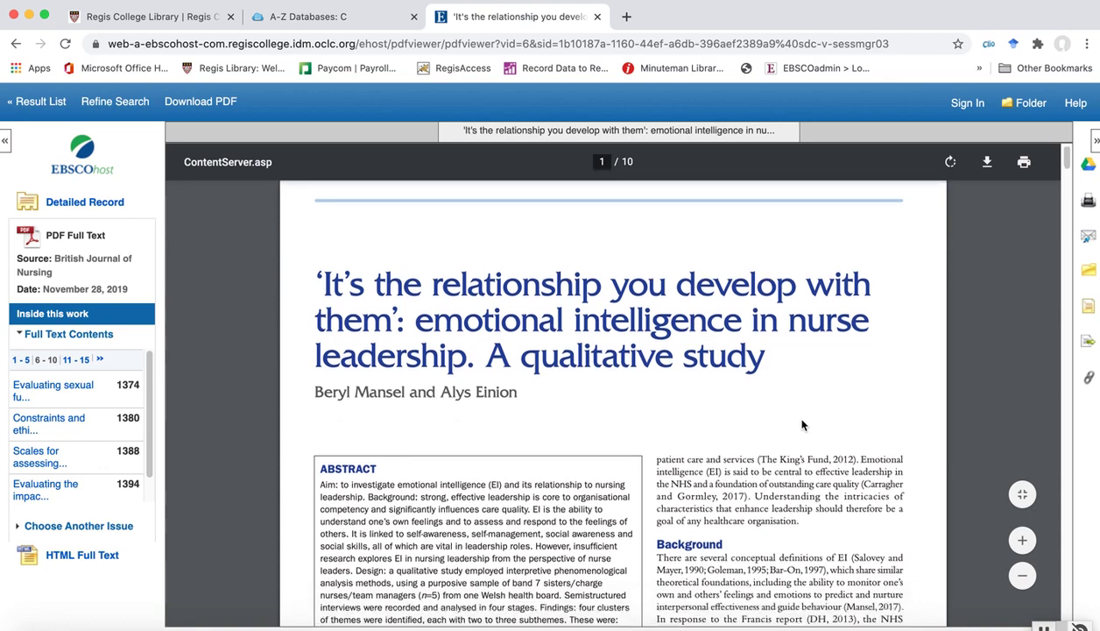
{"action": "scroll", "coordinate": [801, 425], "scroll_direction": "down", "scroll_amount": 4}
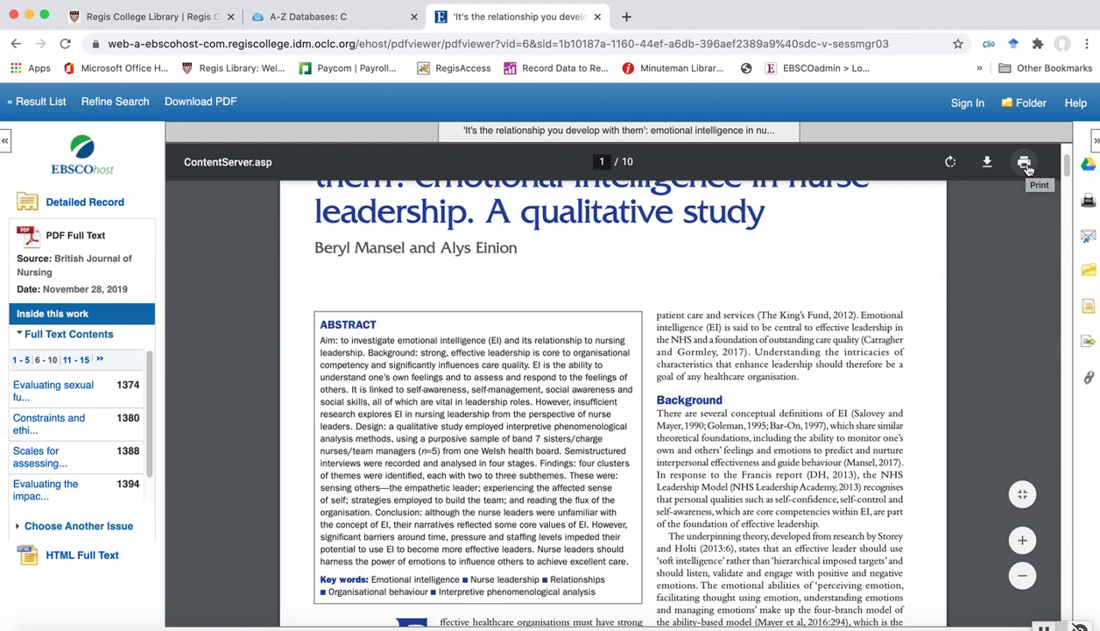
Step: View the article's e-mail form and its APA reference among the citation formats, closing the citation list when done
{"action": "left_click", "coordinate": [1087, 243]}
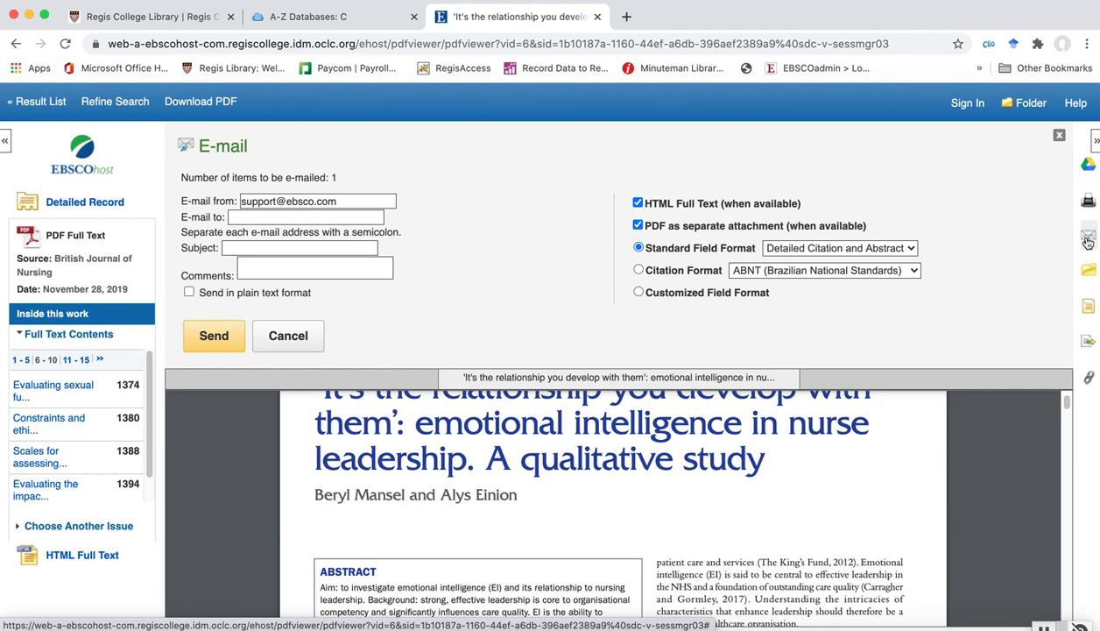
{"action": "left_click", "coordinate": [1089, 308]}
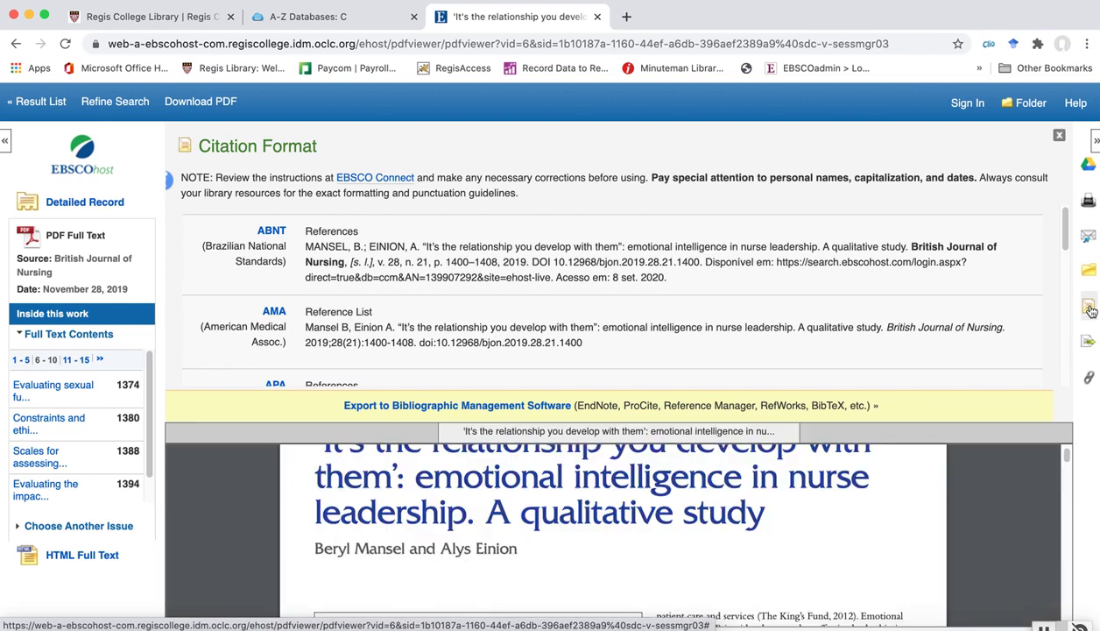
{"action": "scroll", "coordinate": [616, 292], "scroll_direction": "down", "scroll_amount": 1}
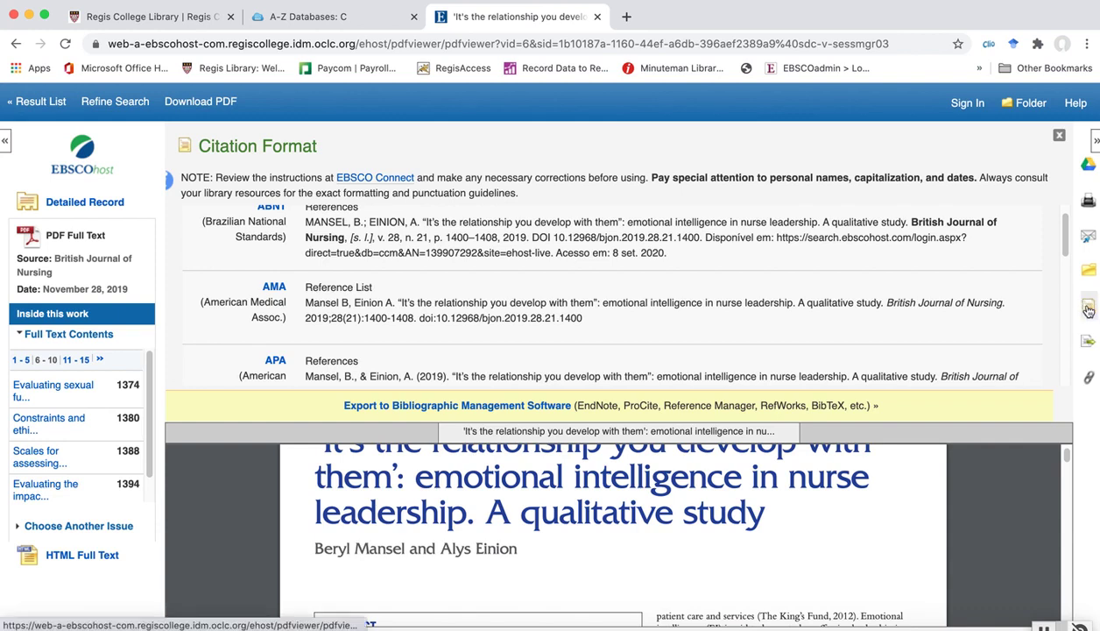
{"action": "scroll", "coordinate": [807, 314], "scroll_direction": "down", "scroll_amount": 3}
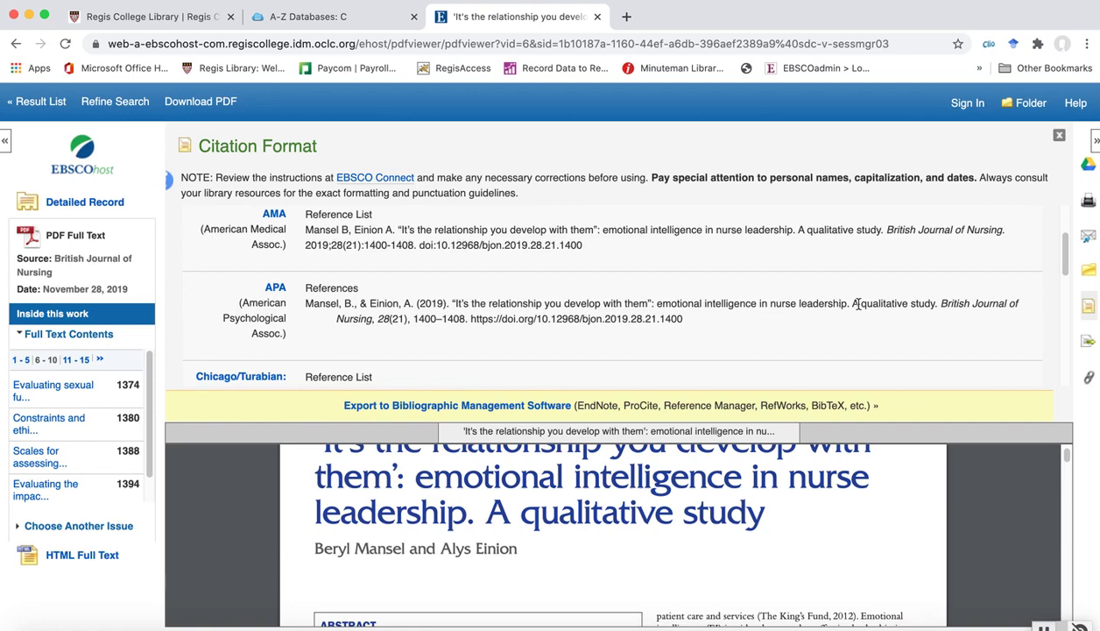
{"action": "left_click", "coordinate": [1058, 135]}
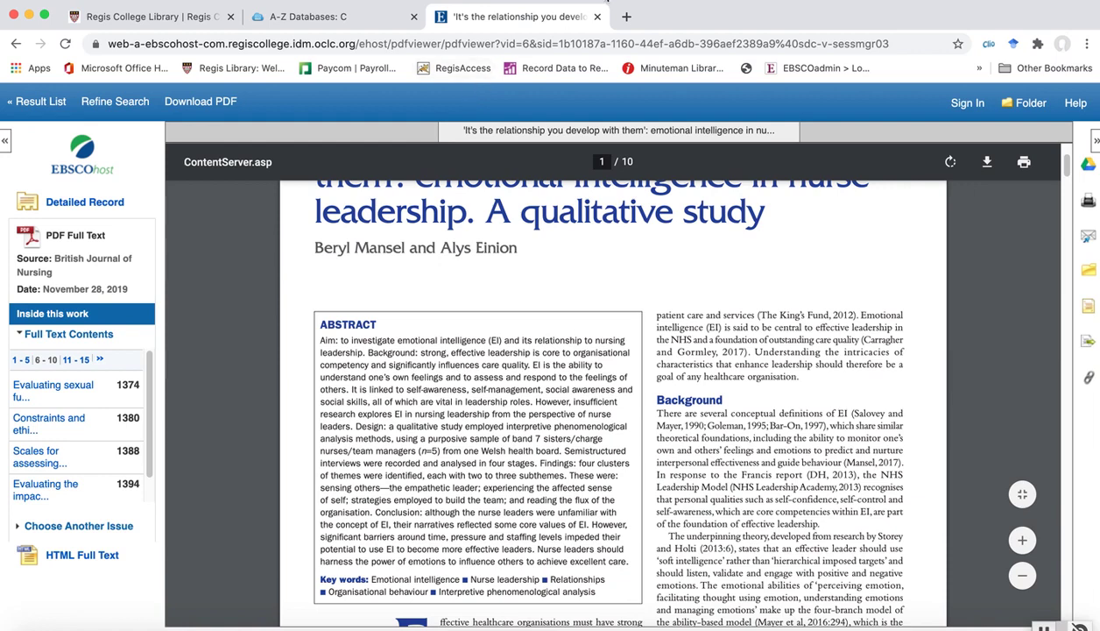
Step: Close the CINAHL article and open Wiley Online Library from the Popular Databases on the A-Z Databases page
{"action": "left_click", "coordinate": [598, 17]}
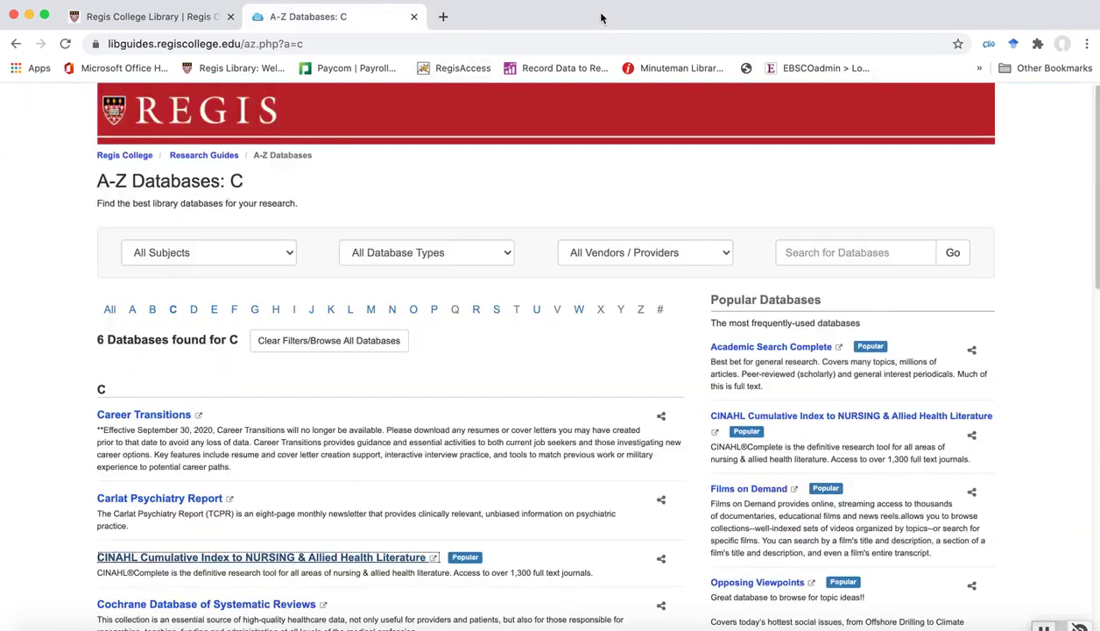
{"action": "scroll", "coordinate": [701, 359], "scroll_direction": "down", "scroll_amount": 1}
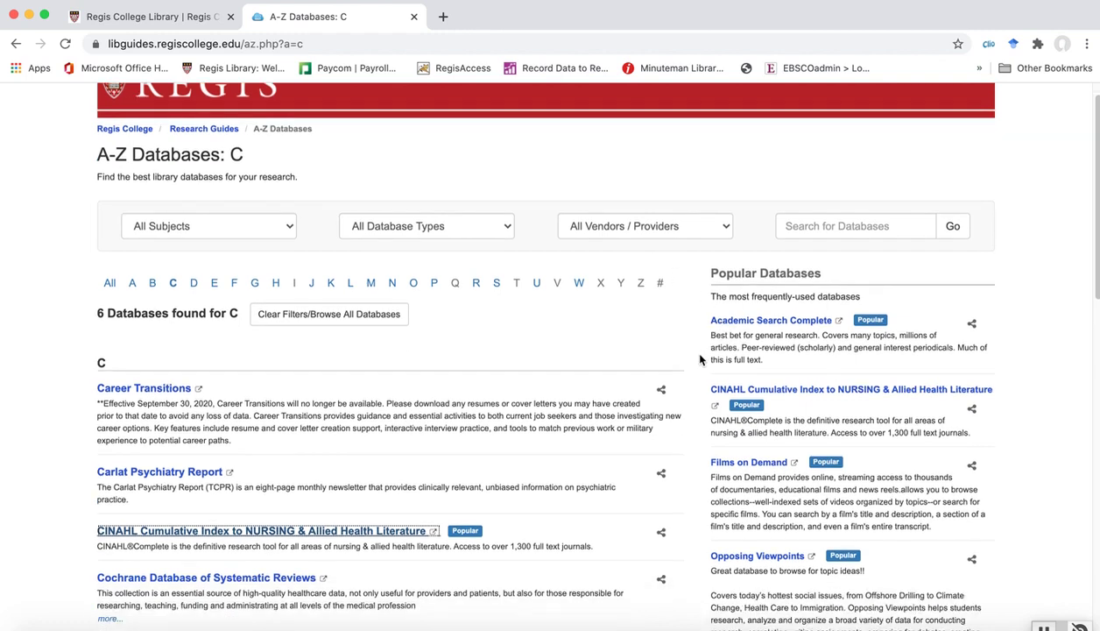
{"action": "scroll", "coordinate": [701, 359], "scroll_direction": "down", "scroll_amount": 1}
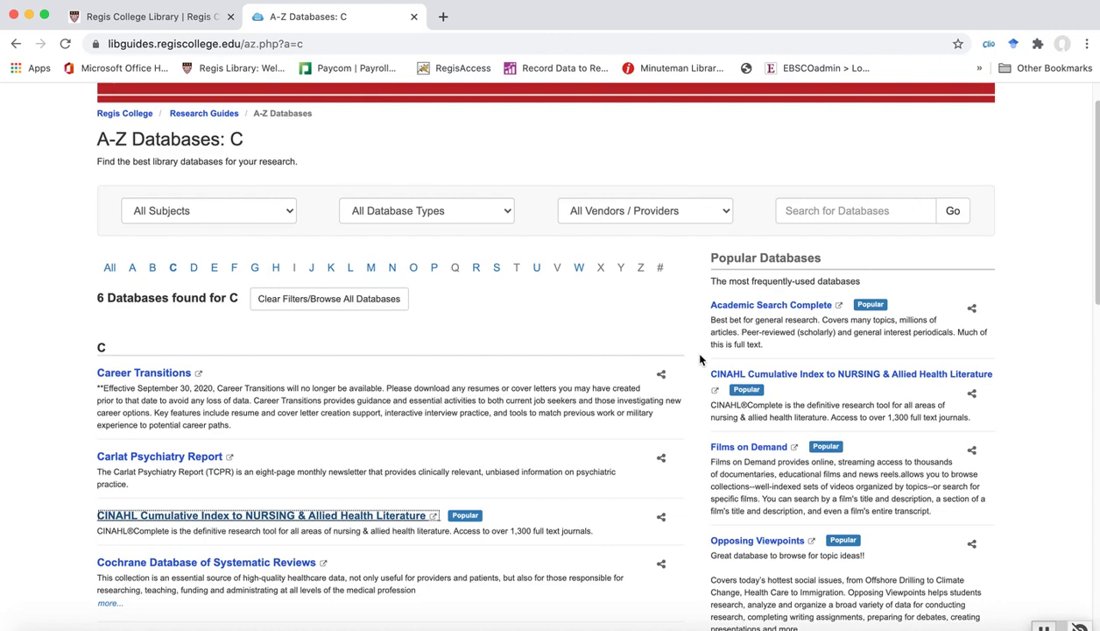
{"action": "scroll", "coordinate": [700, 360], "scroll_direction": "down", "scroll_amount": 1}
{"action": "scroll", "coordinate": [701, 359], "scroll_direction": "down", "scroll_amount": 1}
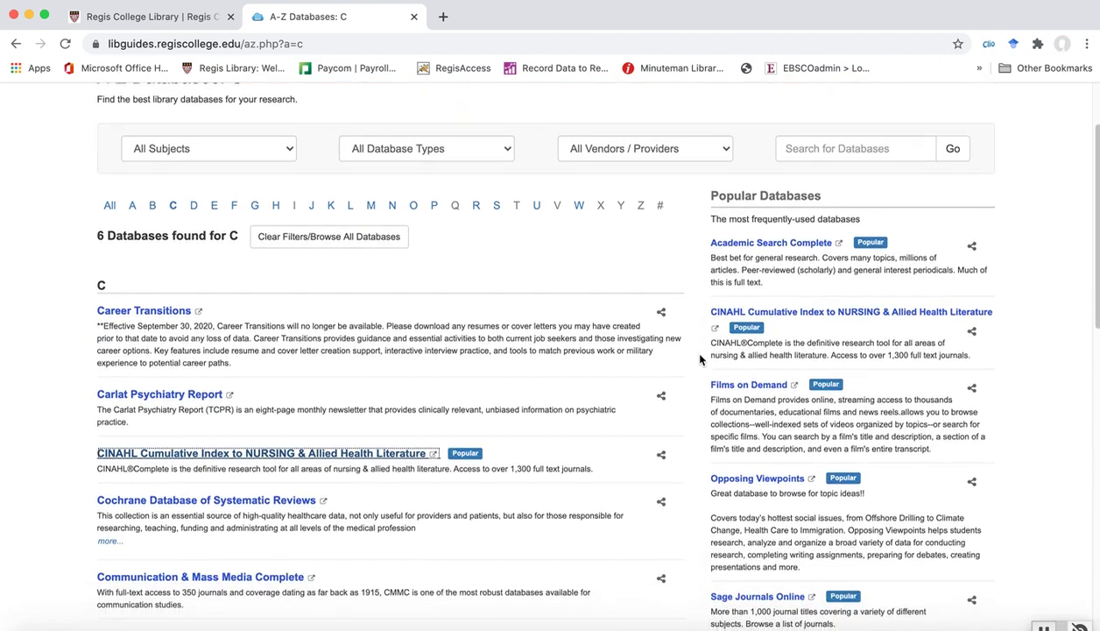
{"action": "scroll", "coordinate": [700, 355], "scroll_direction": "up", "scroll_amount": 1}
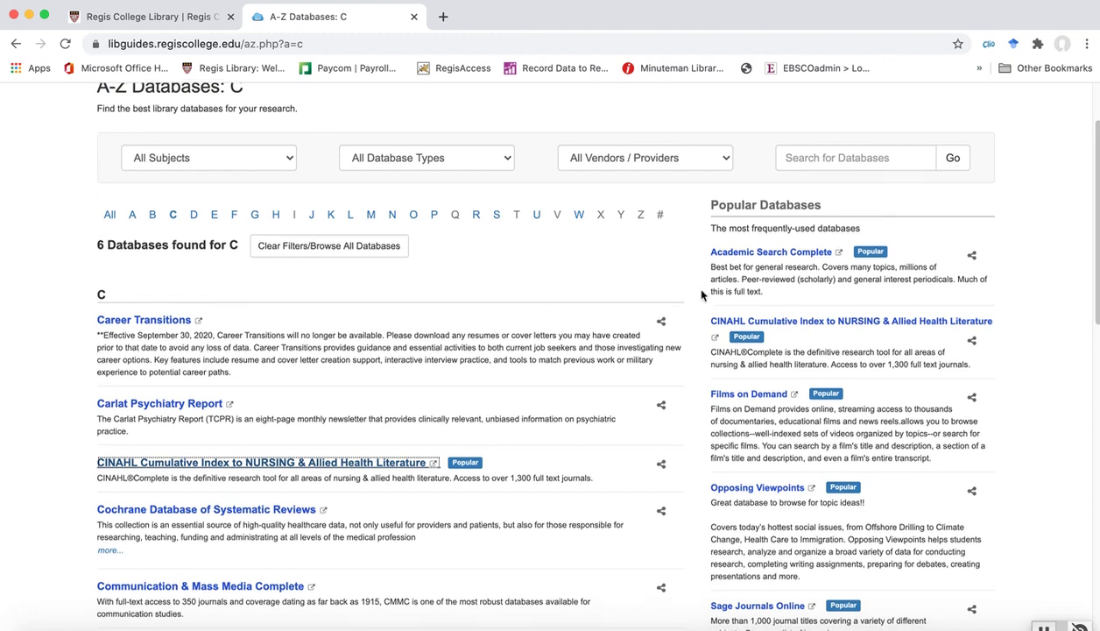
{"action": "scroll", "coordinate": [701, 295], "scroll_direction": "down", "scroll_amount": 2}
{"action": "scroll", "coordinate": [701, 295], "scroll_direction": "down", "scroll_amount": 2}
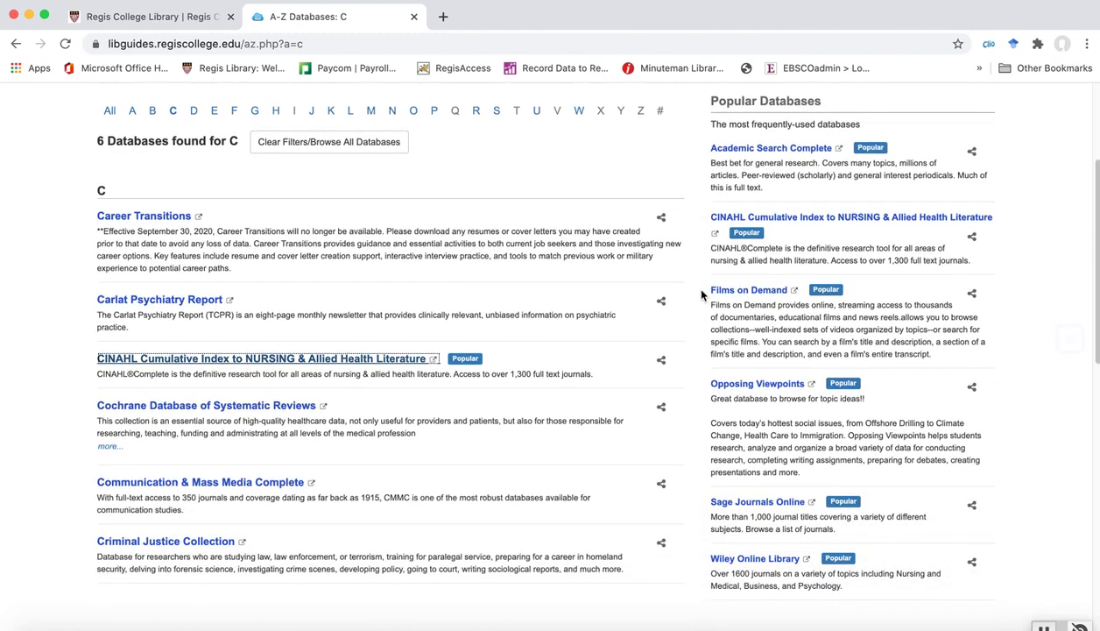
{"action": "left_click_drag", "start_coordinate": [711, 97], "coordinate": [819, 98]}
{"action": "left_click", "coordinate": [818, 99]}
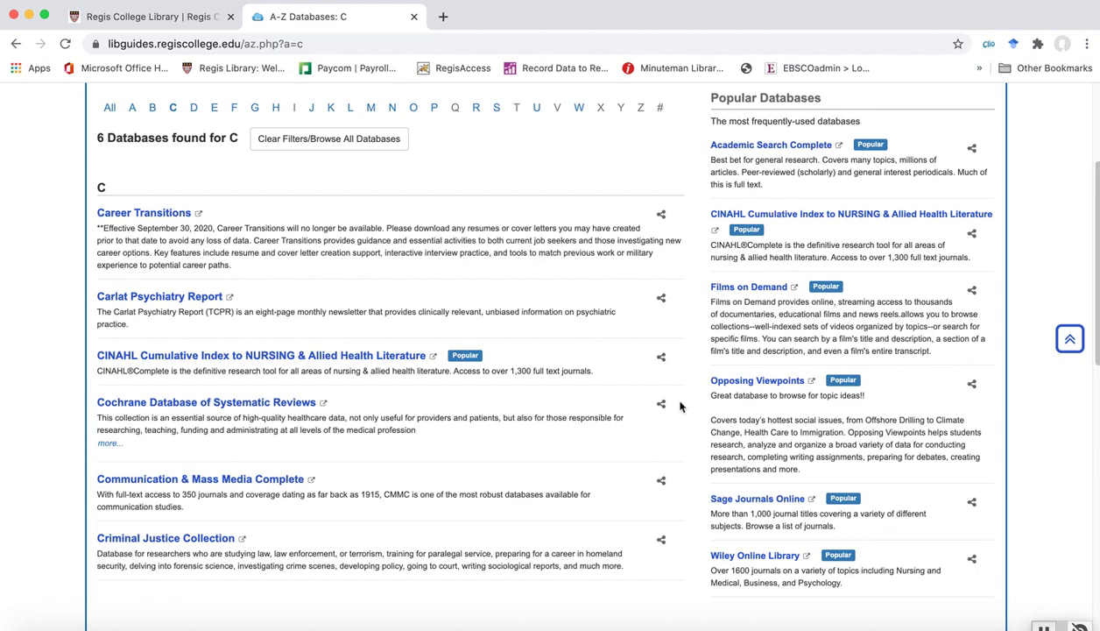
{"action": "scroll", "coordinate": [682, 406], "scroll_direction": "down", "scroll_amount": 3}
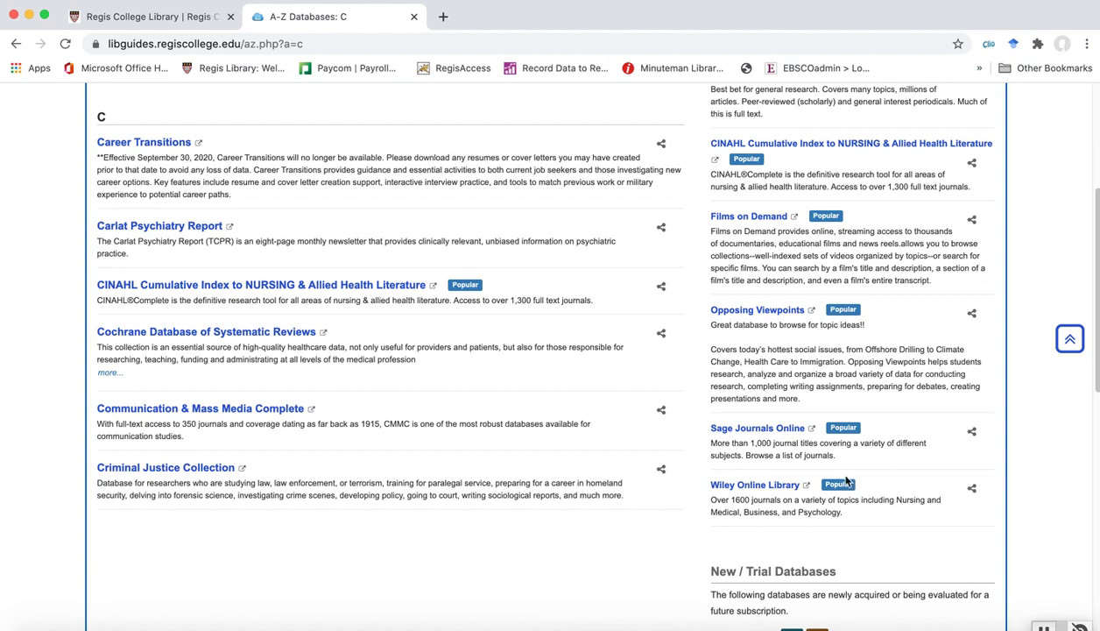
{"action": "left_click", "coordinate": [732, 488]}
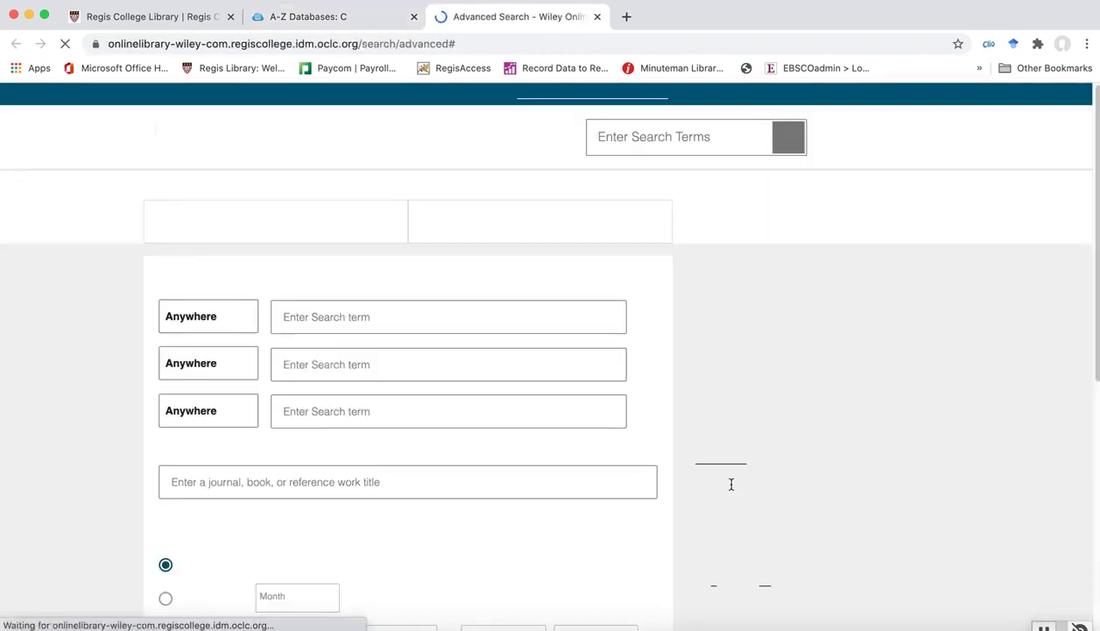
Step: Enter "nursing leadership" and "skills or traits" as the first two terms of Wiley's advanced search
{"action": "left_click", "coordinate": [315, 319]}
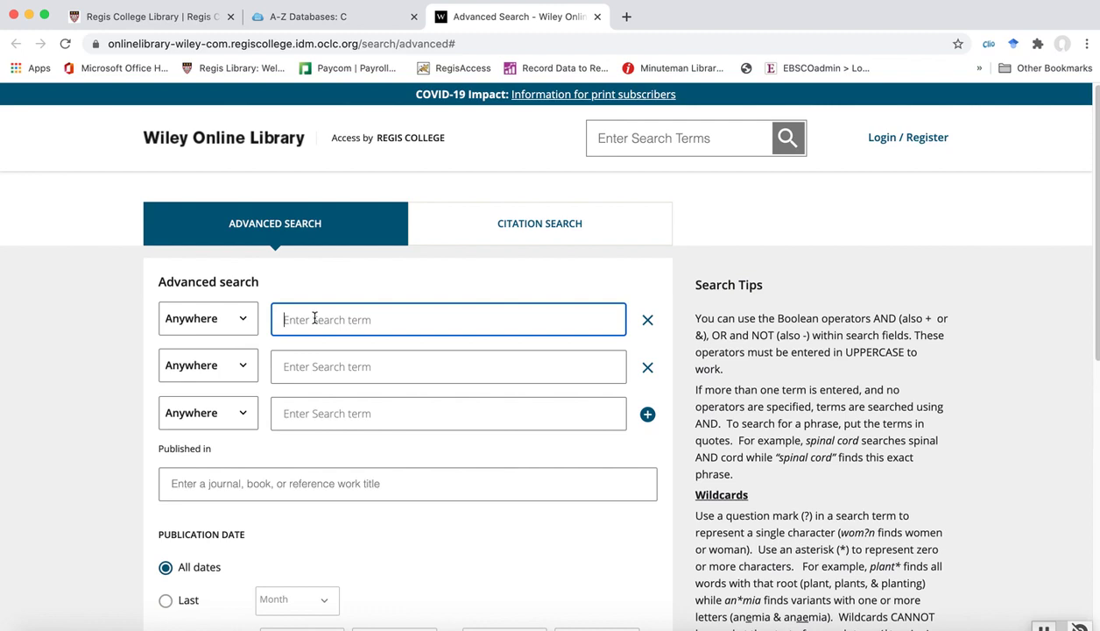
{"action": "type", "text": "nursing leadership"}
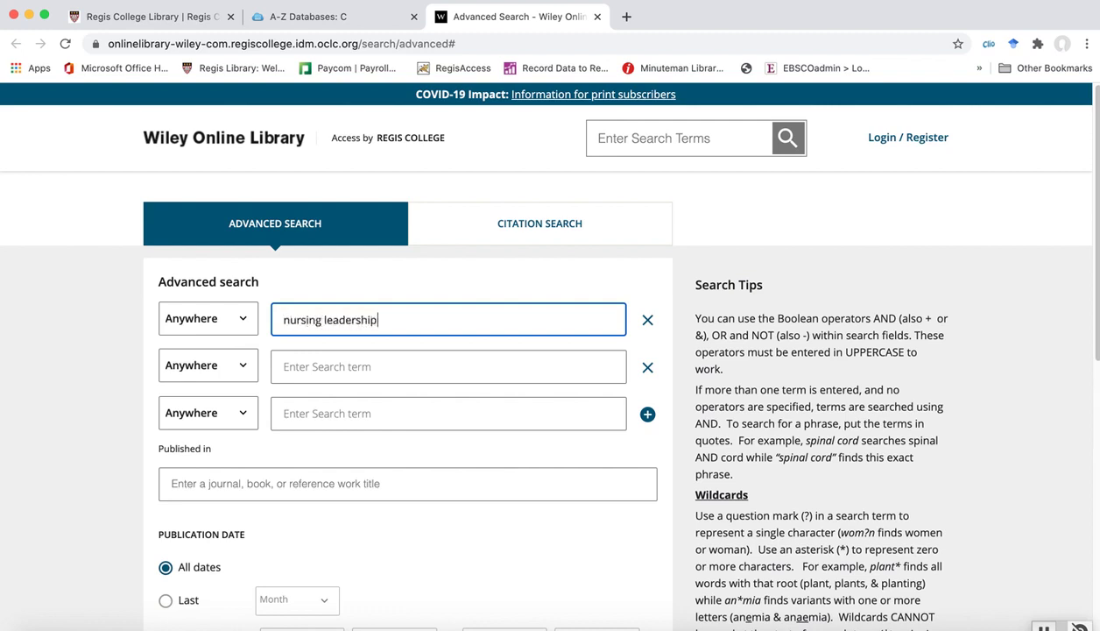
{"action": "left_click", "coordinate": [326, 369]}
{"action": "type", "text": "skills"}
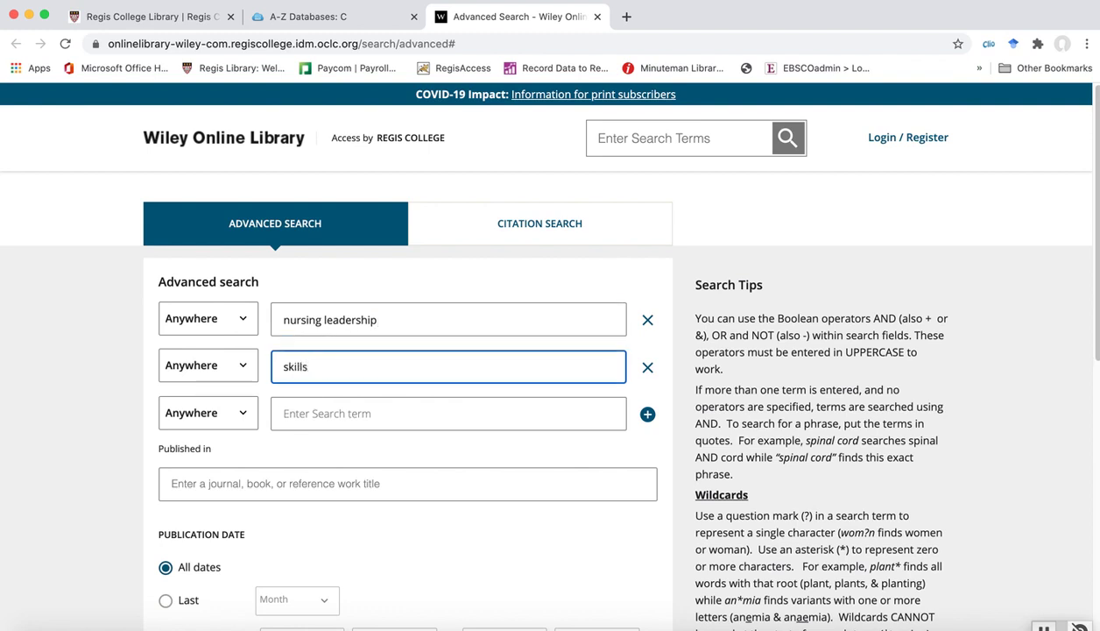
{"action": "type", "text": " or traits"}
Step: Limit the publication date to a custom range from 2015 to 2020 and run the Wiley advanced search
{"action": "scroll", "coordinate": [408, 509], "scroll_direction": "down", "scroll_amount": 1}
{"action": "scroll", "coordinate": [407, 509], "scroll_direction": "down", "scroll_amount": 5}
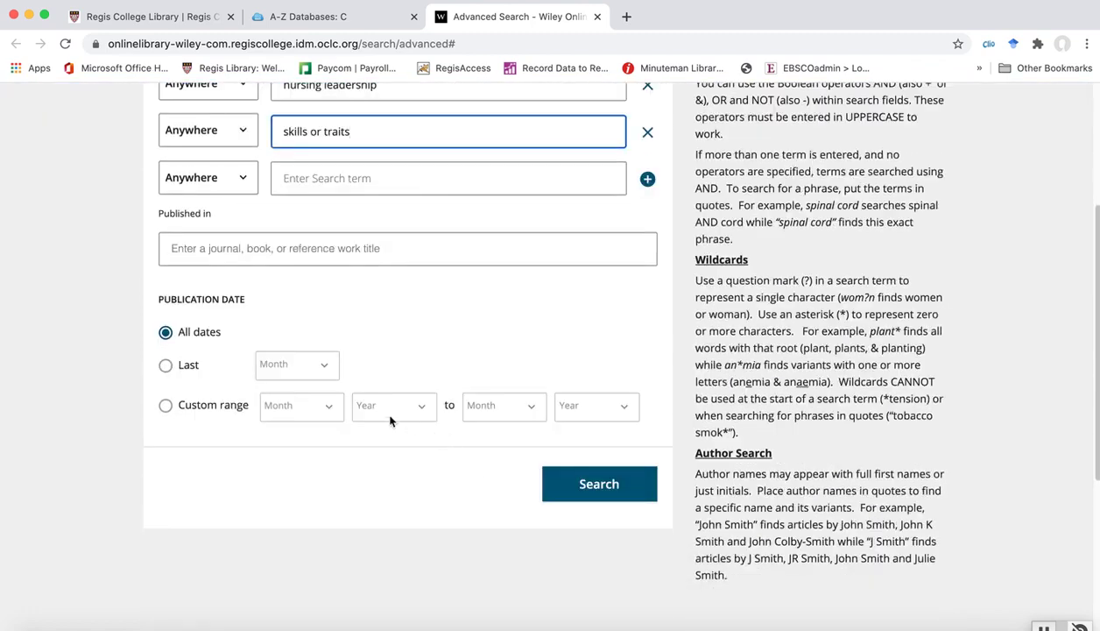
{"action": "left_click", "coordinate": [165, 406]}
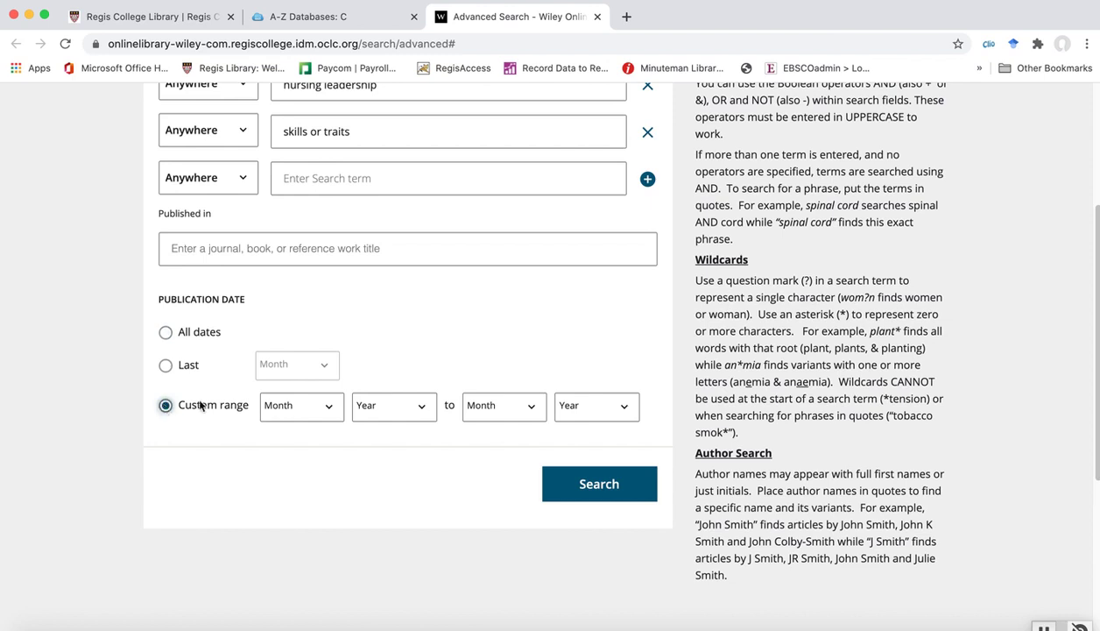
{"action": "left_click", "coordinate": [396, 406]}
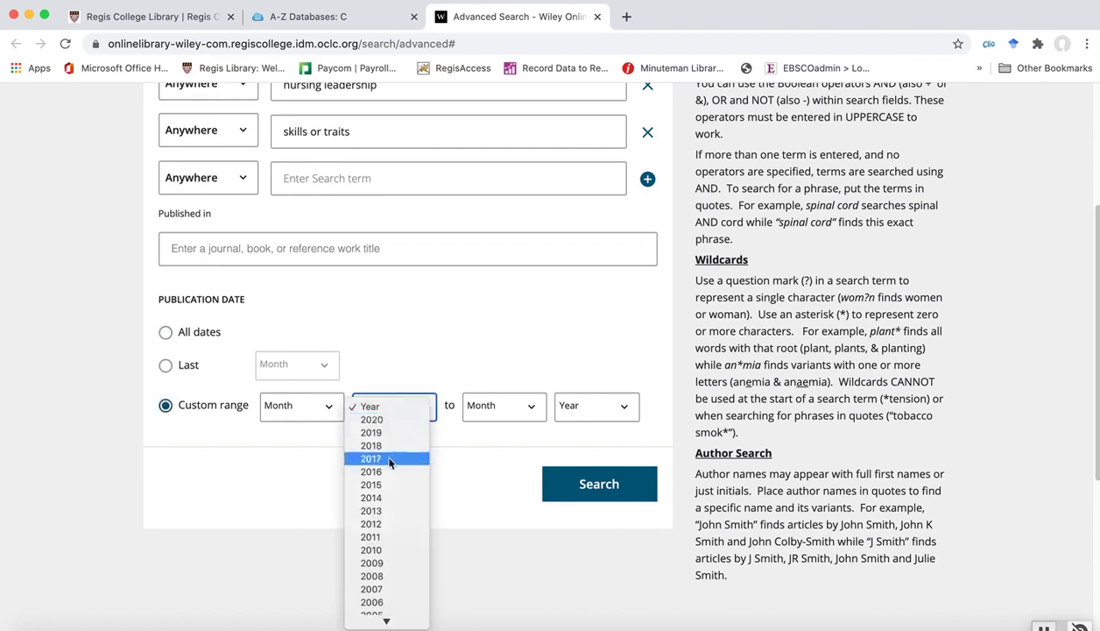
{"action": "left_click", "coordinate": [377, 483]}
{"action": "left_click", "coordinate": [629, 408]}
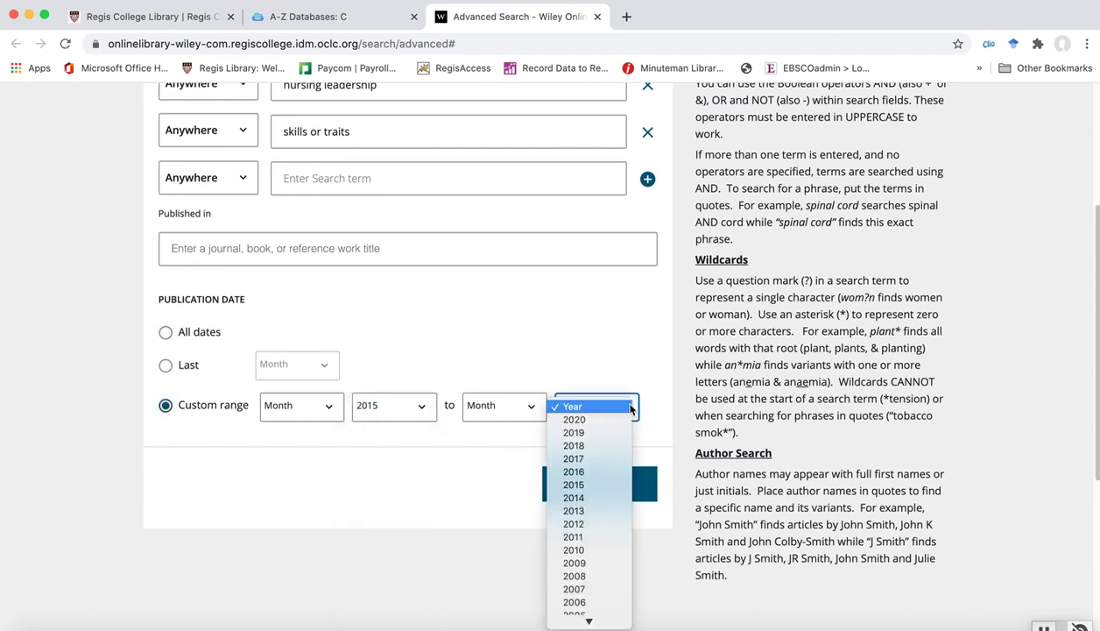
{"action": "left_click", "coordinate": [613, 420]}
{"action": "left_click", "coordinate": [514, 451]}
{"action": "left_click", "coordinate": [592, 484]}
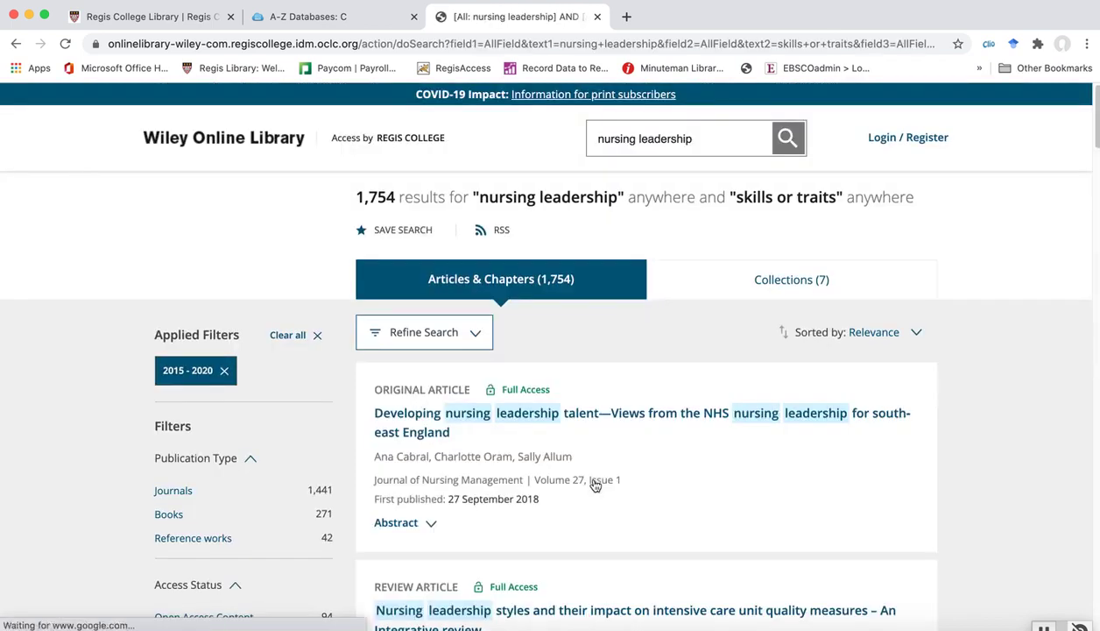
Step: Look through the Wiley search results, checking article titles, access status, abstract options and the available filters
{"action": "scroll", "coordinate": [884, 517], "scroll_direction": "down", "scroll_amount": 3}
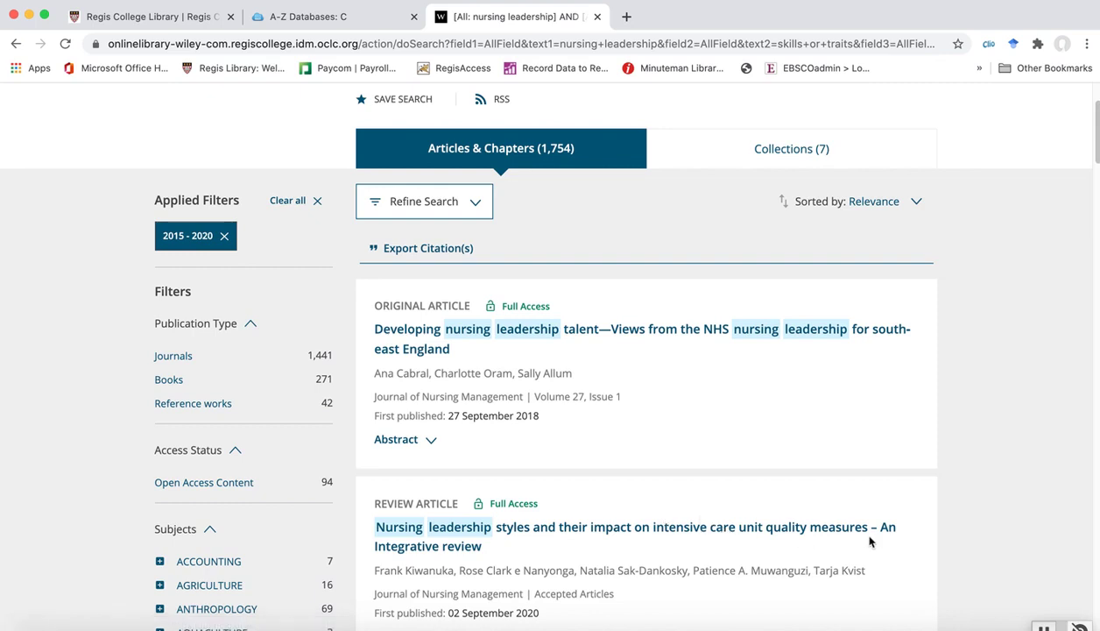
{"action": "scroll", "coordinate": [644, 437], "scroll_direction": "down", "scroll_amount": 1}
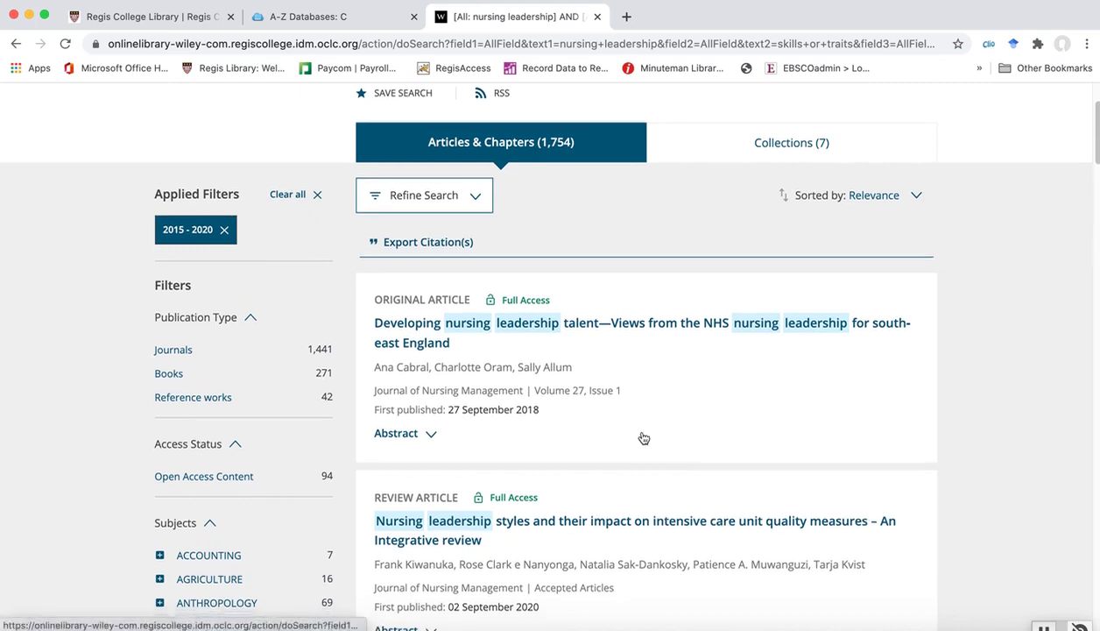
{"action": "scroll", "coordinate": [644, 437], "scroll_direction": "down", "scroll_amount": 5}
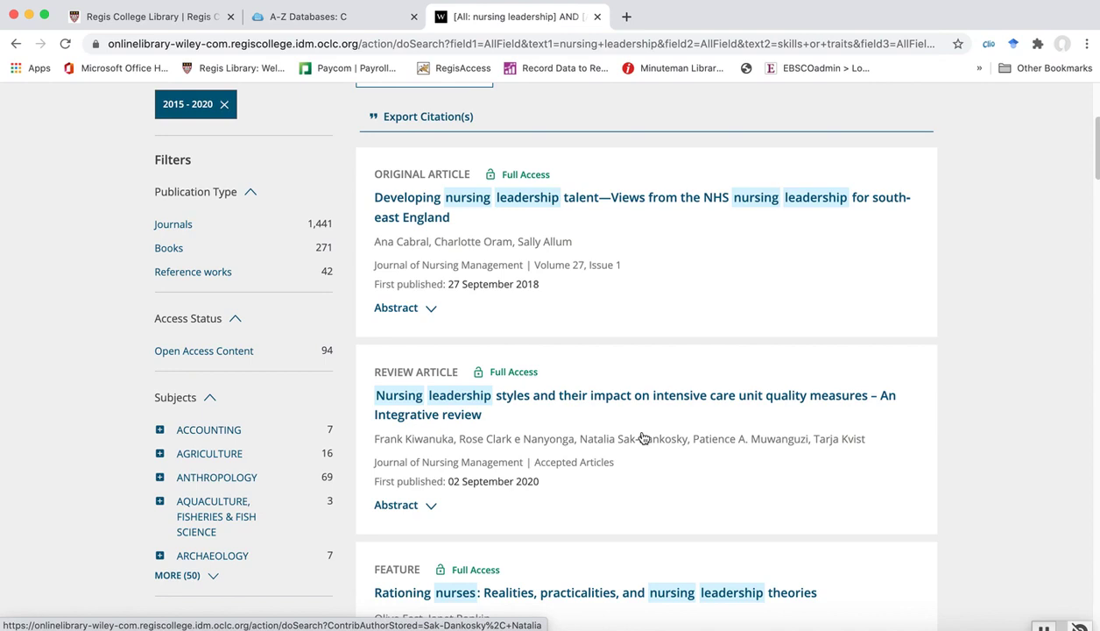
{"action": "scroll", "coordinate": [643, 438], "scroll_direction": "down", "scroll_amount": 1}
{"action": "scroll", "coordinate": [644, 437], "scroll_direction": "down", "scroll_amount": 2}
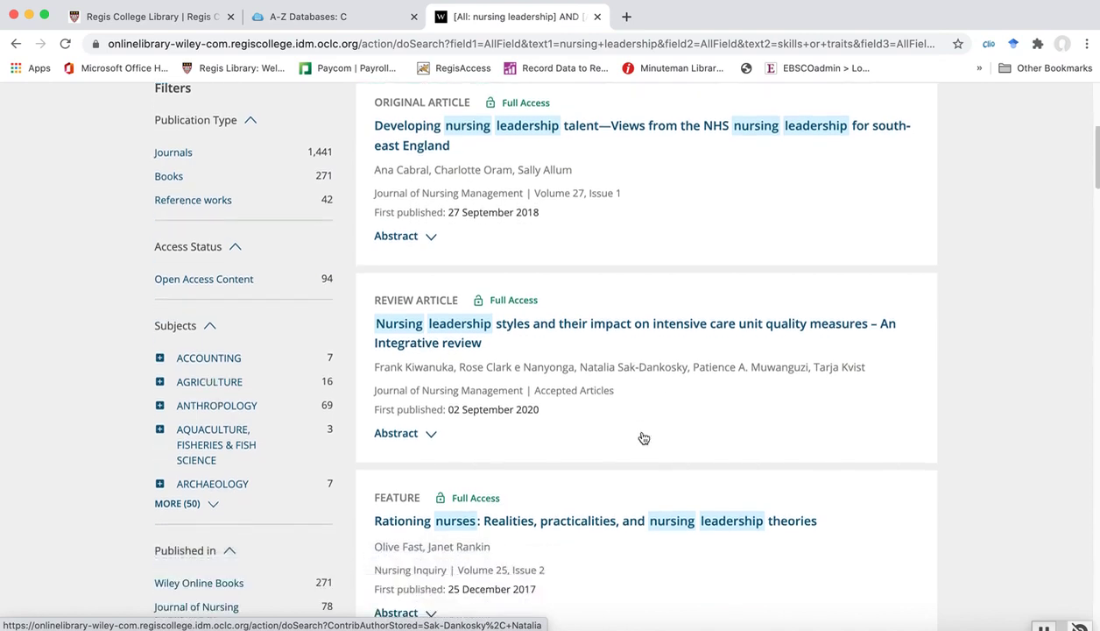
{"action": "scroll", "coordinate": [644, 438], "scroll_direction": "up", "scroll_amount": 3}
{"action": "scroll", "coordinate": [644, 437], "scroll_direction": "up", "scroll_amount": 5}
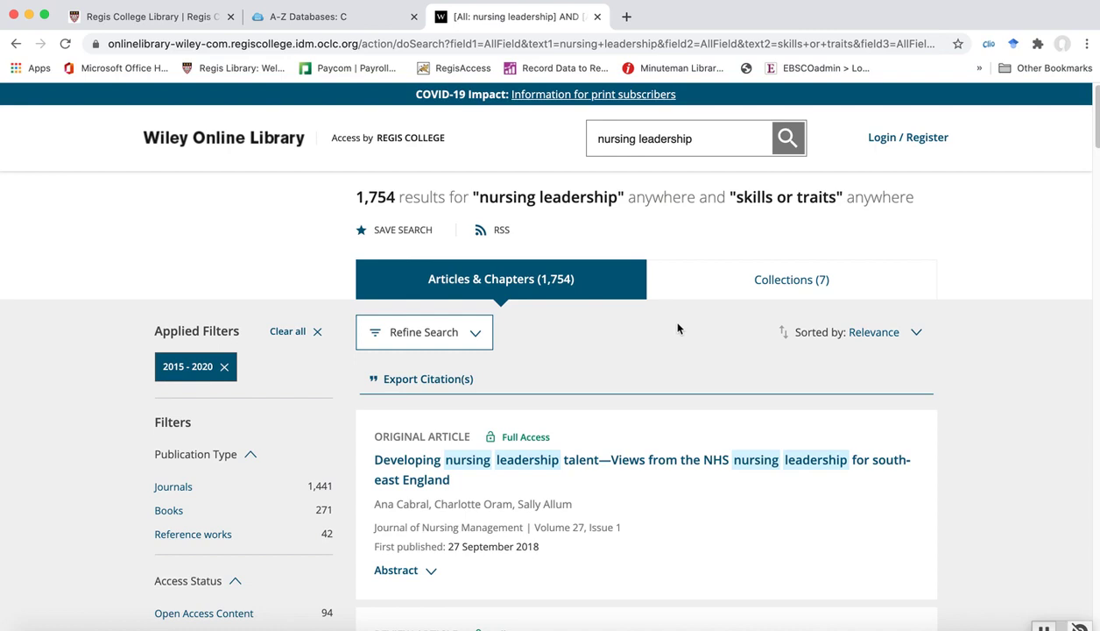
Step: Return to the Regis College Library home page and open its Contact Us guide to view the librarian contact and research consultation options
{"action": "left_click", "coordinate": [128, 24]}
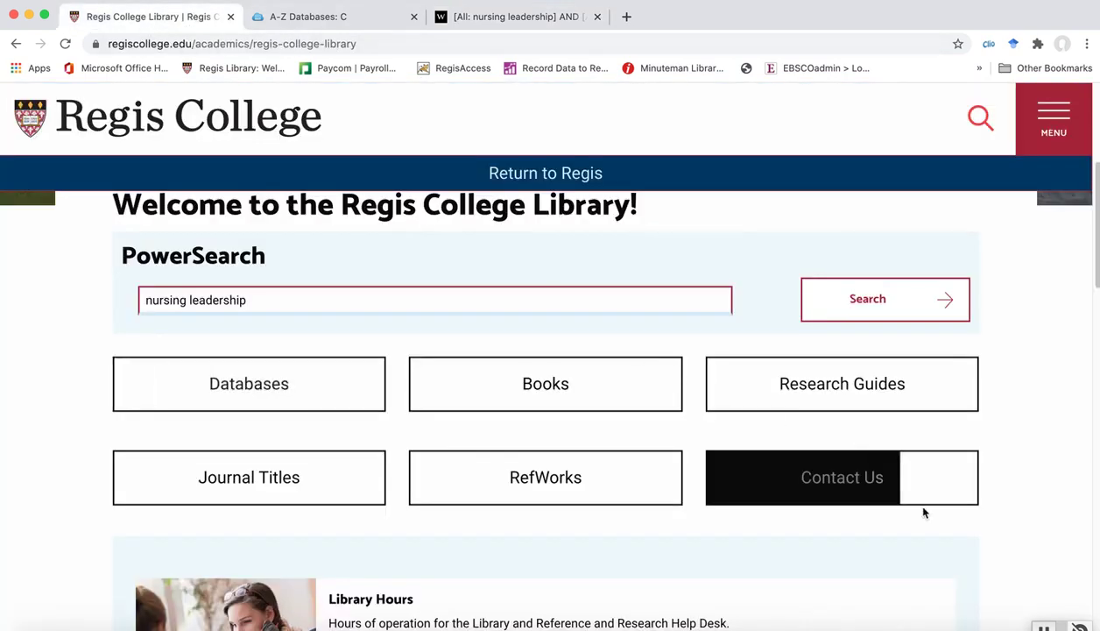
{"action": "left_click", "coordinate": [847, 485]}
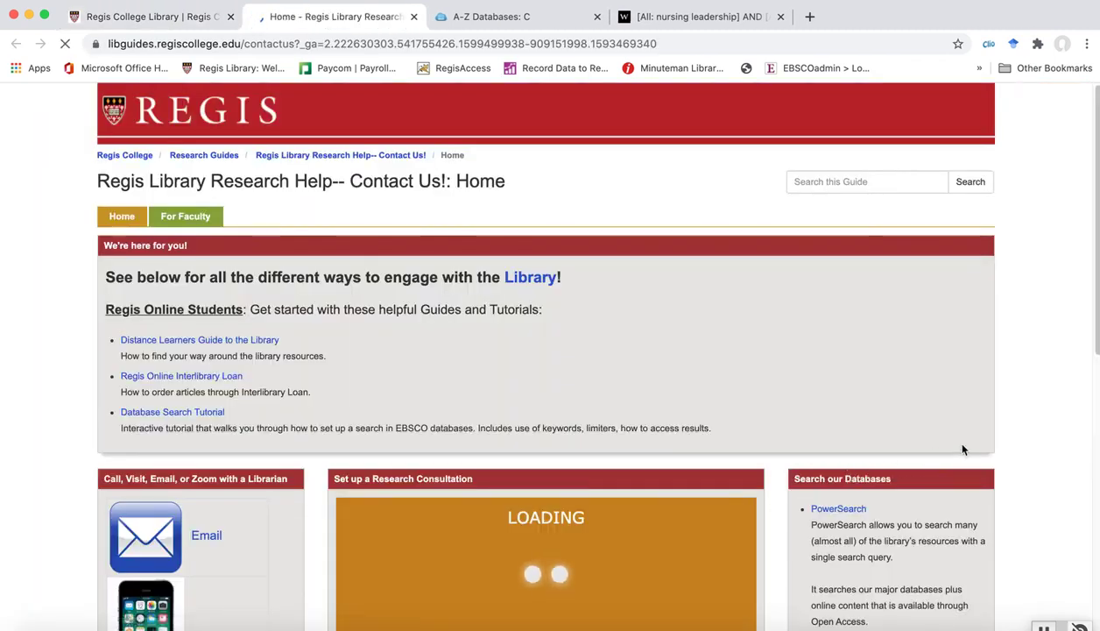
{"action": "scroll", "coordinate": [729, 498], "scroll_direction": "down", "scroll_amount": 1}
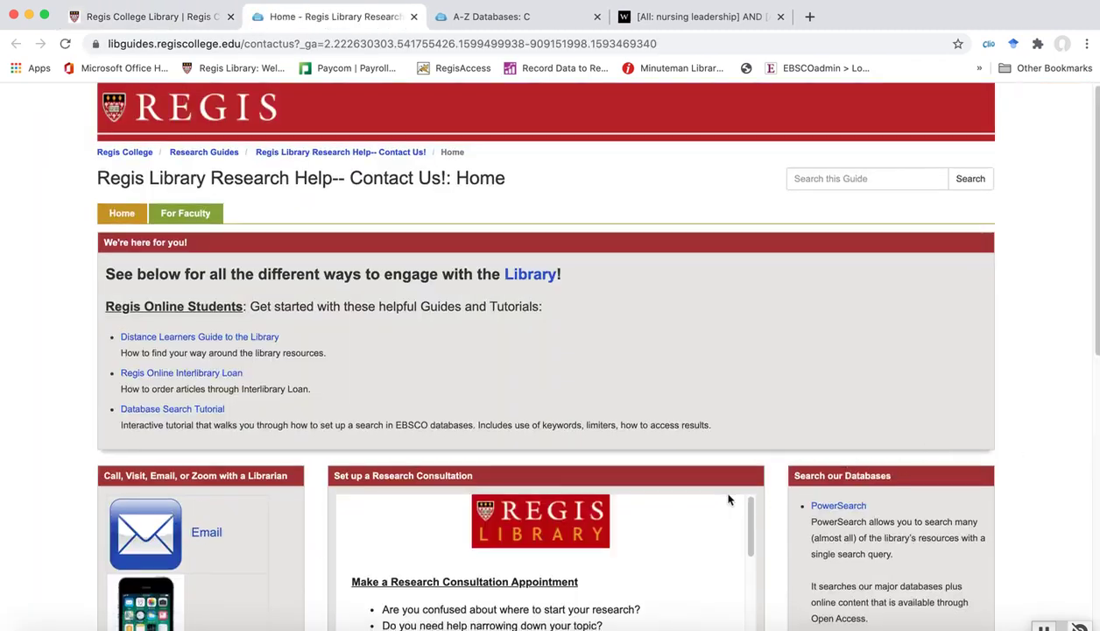
{"action": "scroll", "coordinate": [755, 490], "scroll_direction": "down", "scroll_amount": 5}
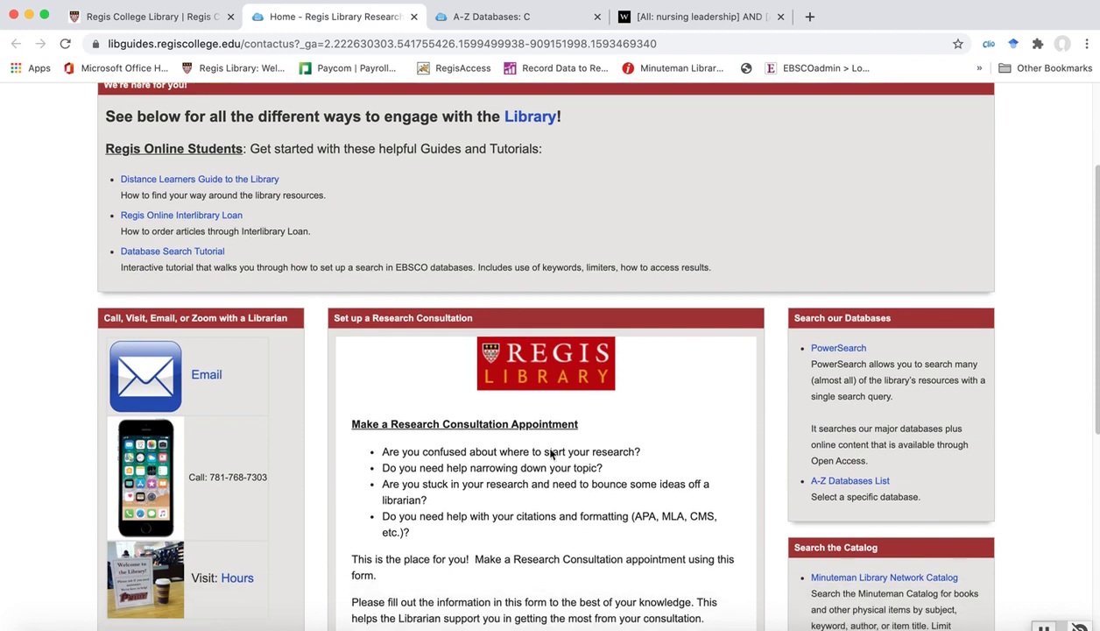